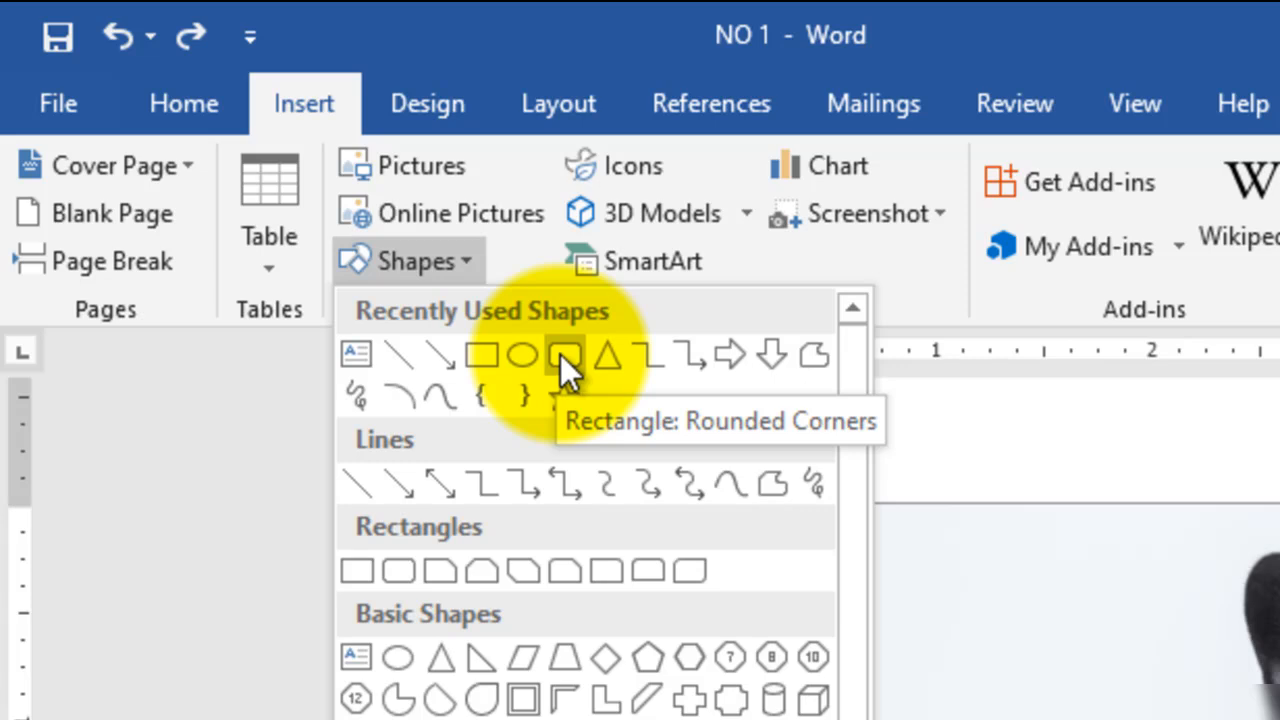
Draw a rounded rectangle about 1.38 by 0.98 inches in the dog picture's upper-left corner and fill it with red
{"action": "left_click", "coordinate": [563, 356]}
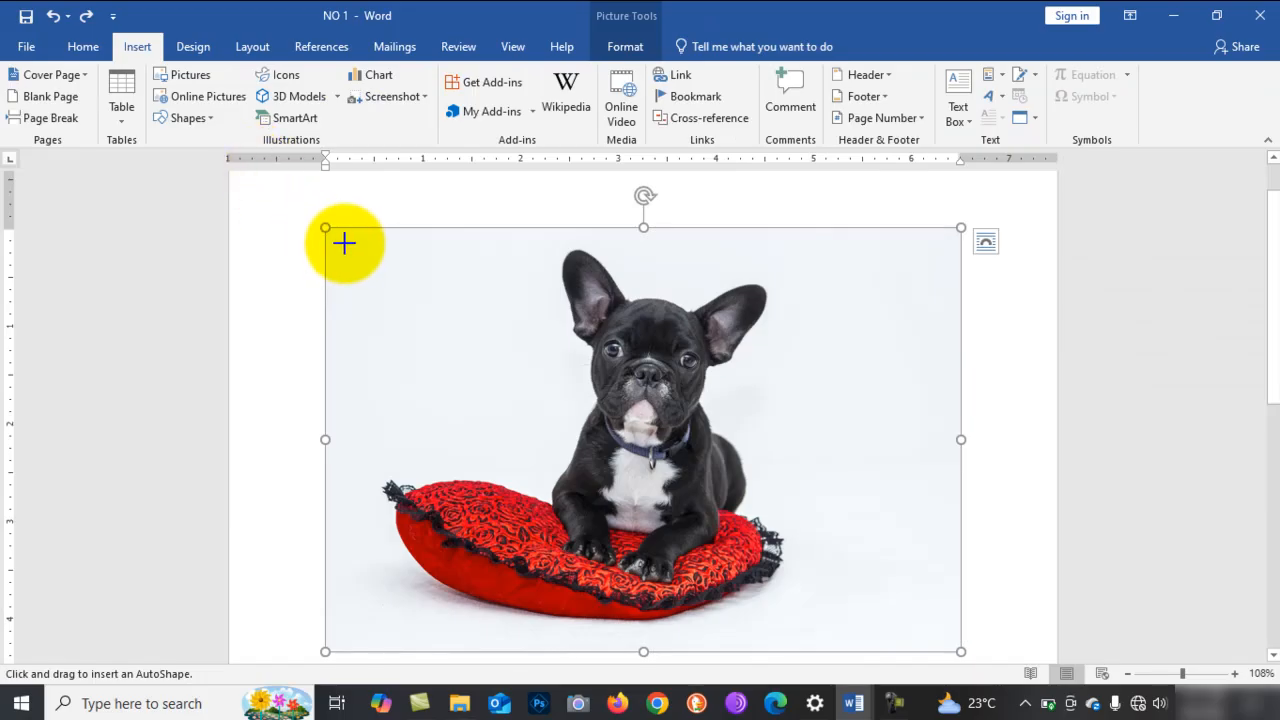
{"action": "mouse_move", "coordinate": [344, 243]}
{"action": "left_mouse_down"}
{"action": "mouse_move", "coordinate": [446, 294]}
{"action": "mouse_move", "coordinate": [480, 339]}
{"action": "left_mouse_up"}
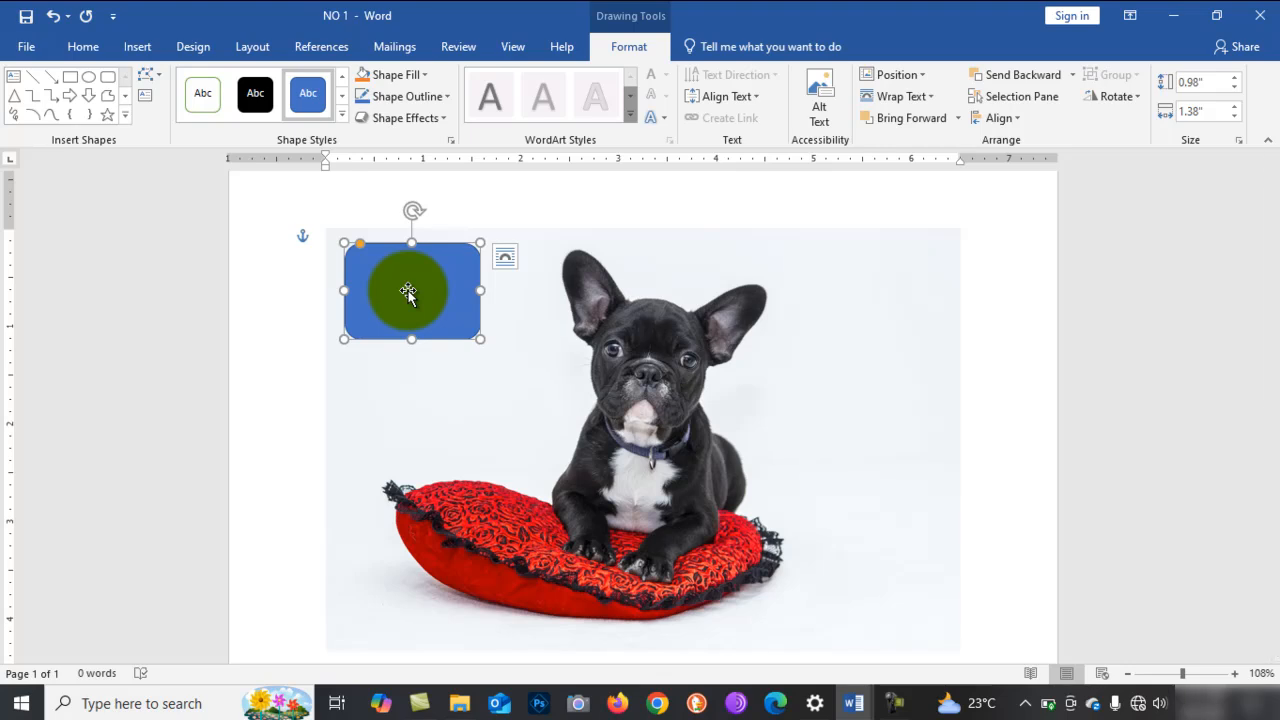
{"action": "right_click", "coordinate": [408, 290]}
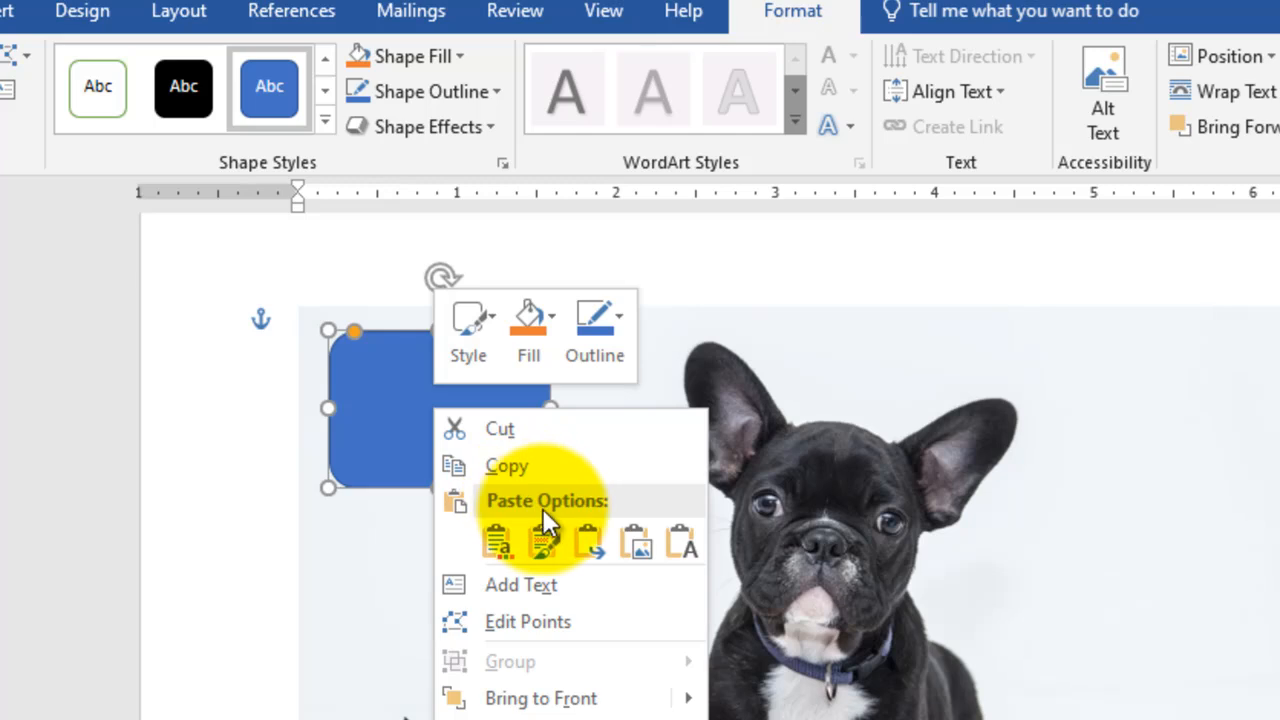
{"action": "left_click", "coordinate": [553, 324]}
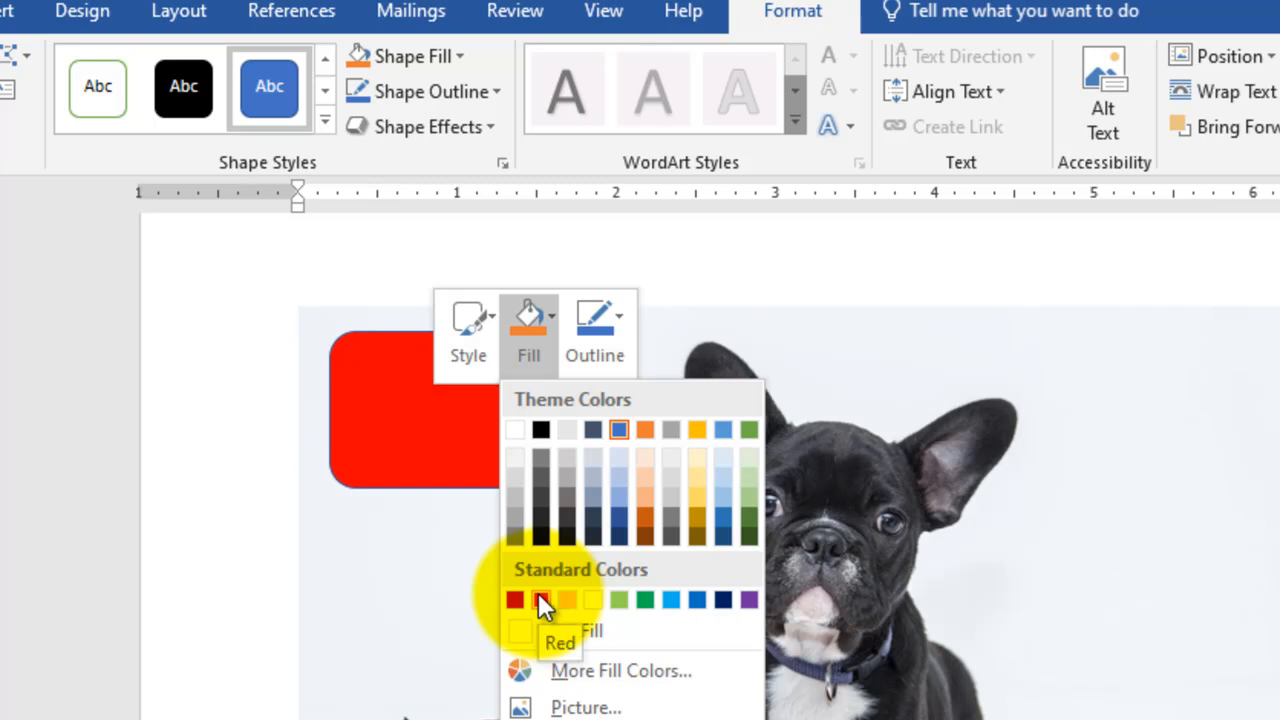
{"action": "left_click", "coordinate": [539, 598]}
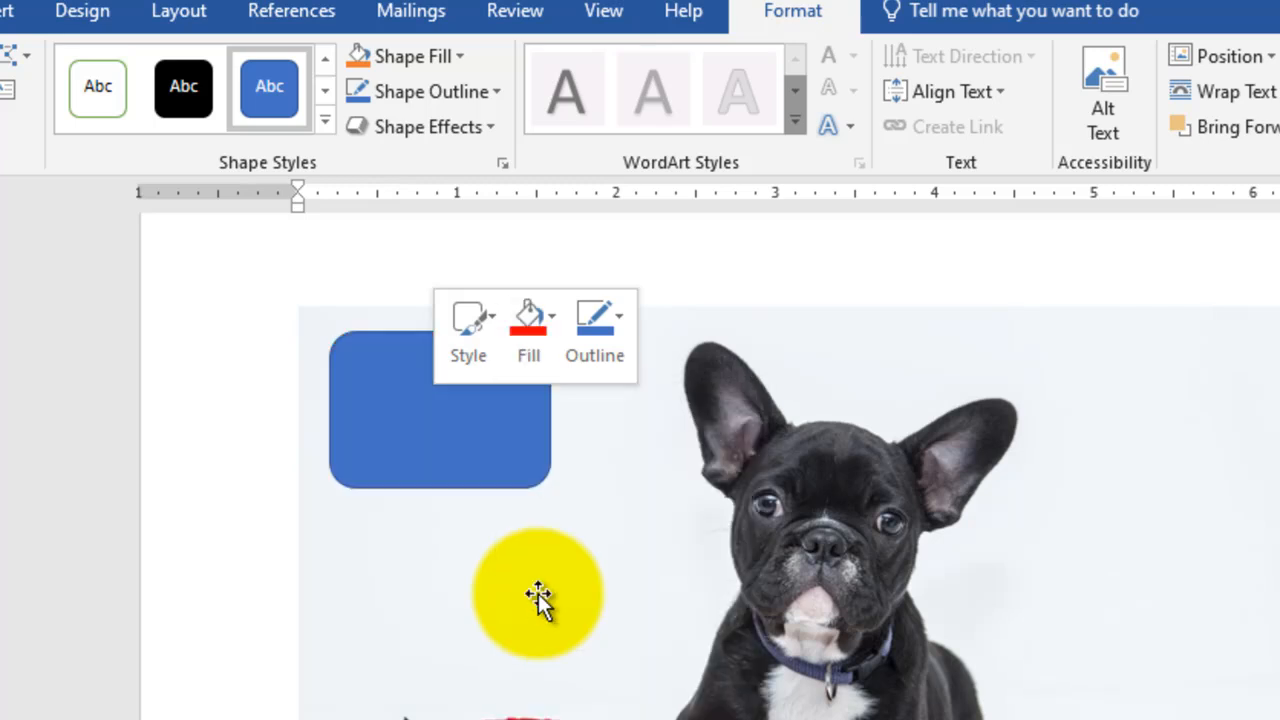
Remove the outline from the red rounded rectangle
{"action": "left_click", "coordinate": [622, 337]}
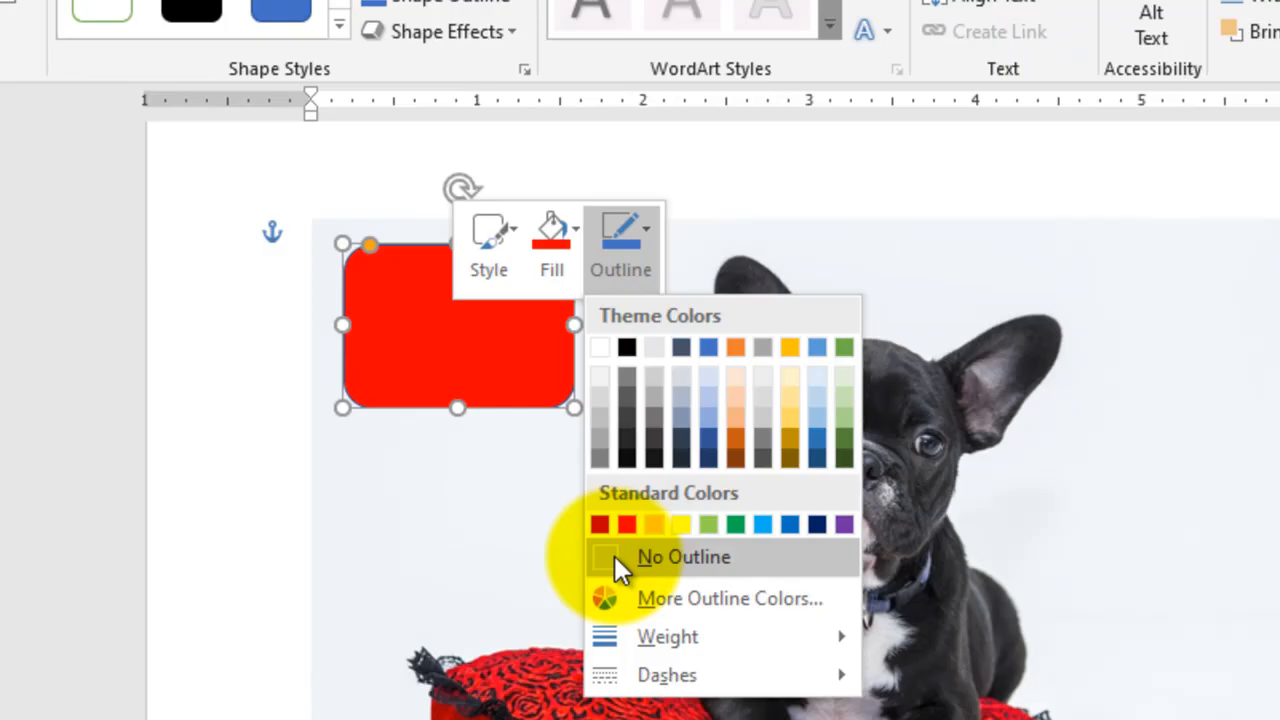
{"action": "left_click", "coordinate": [611, 557]}
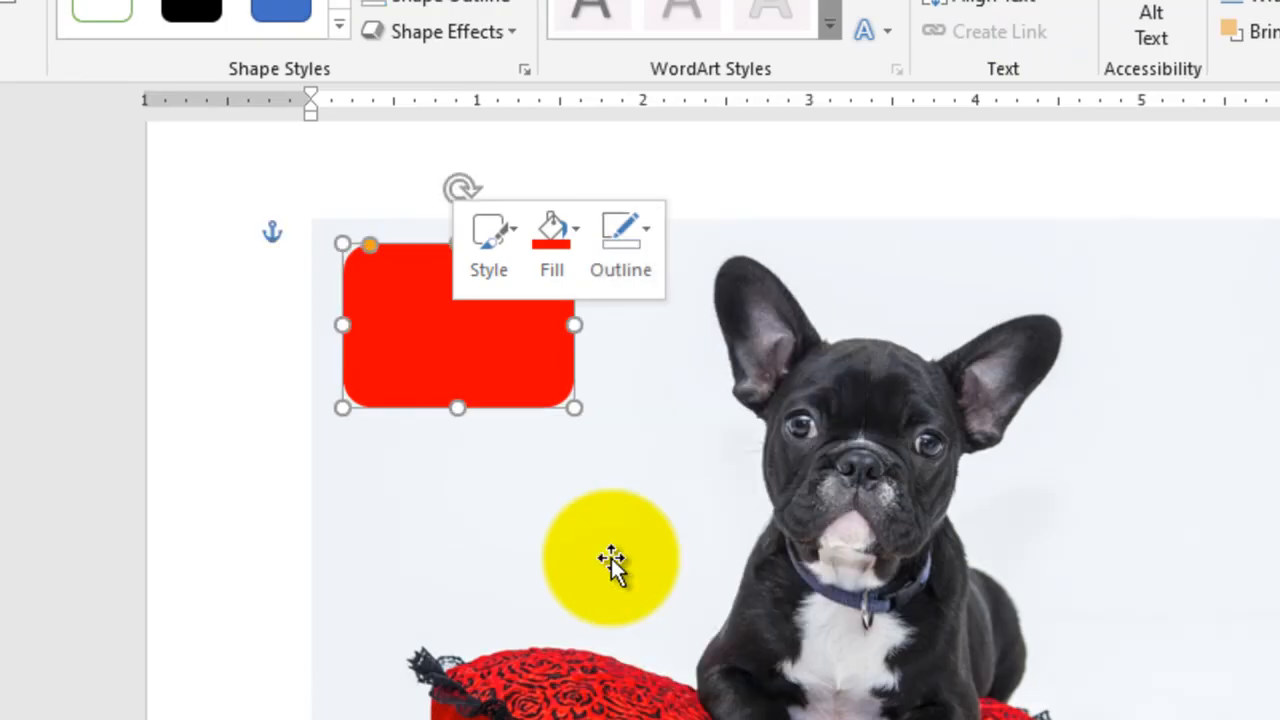
{"action": "left_click", "coordinate": [447, 544]}
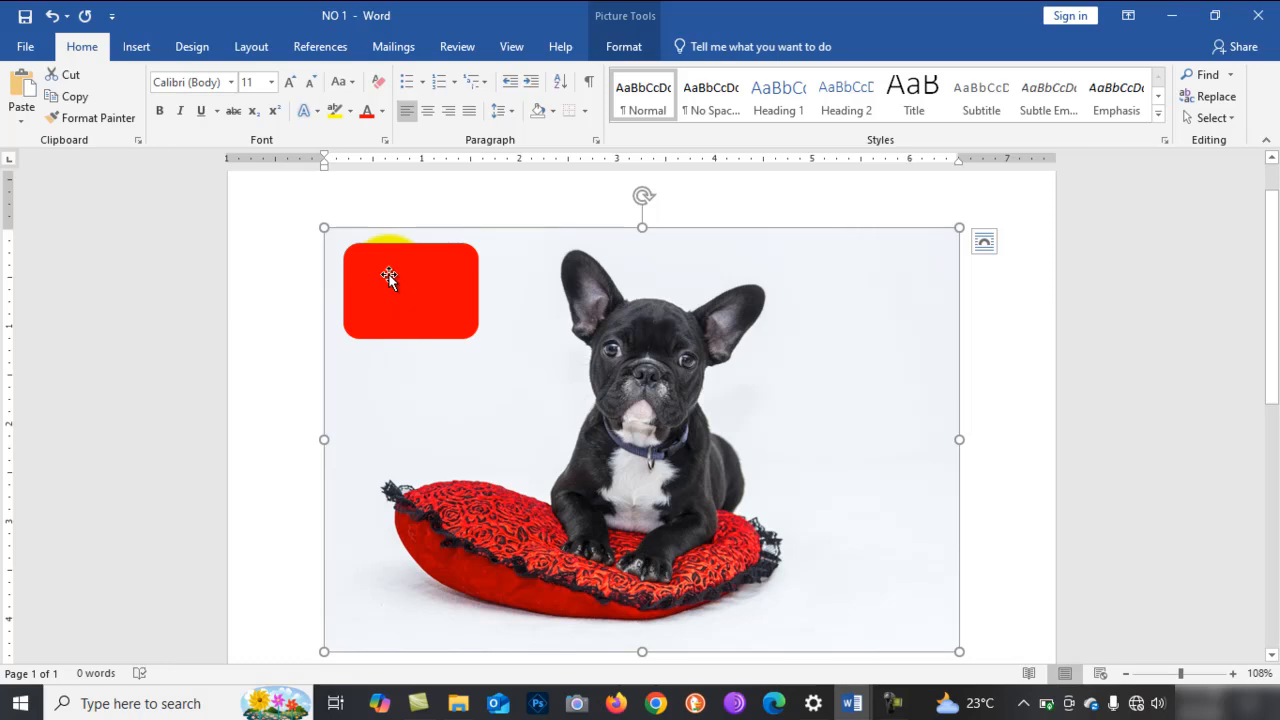
Draw a small isosceles triangle in the middle of the red rounded rectangle
{"action": "left_click", "coordinate": [146, 54]}
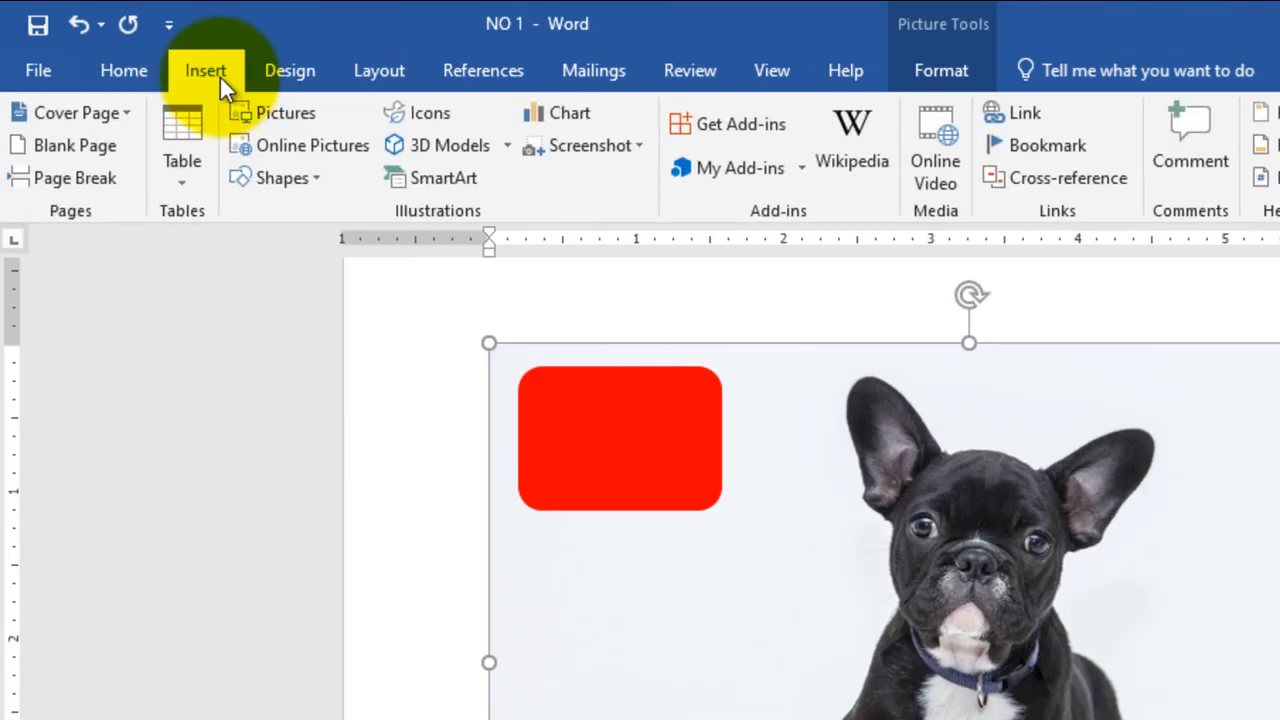
{"action": "left_click", "coordinate": [302, 172]}
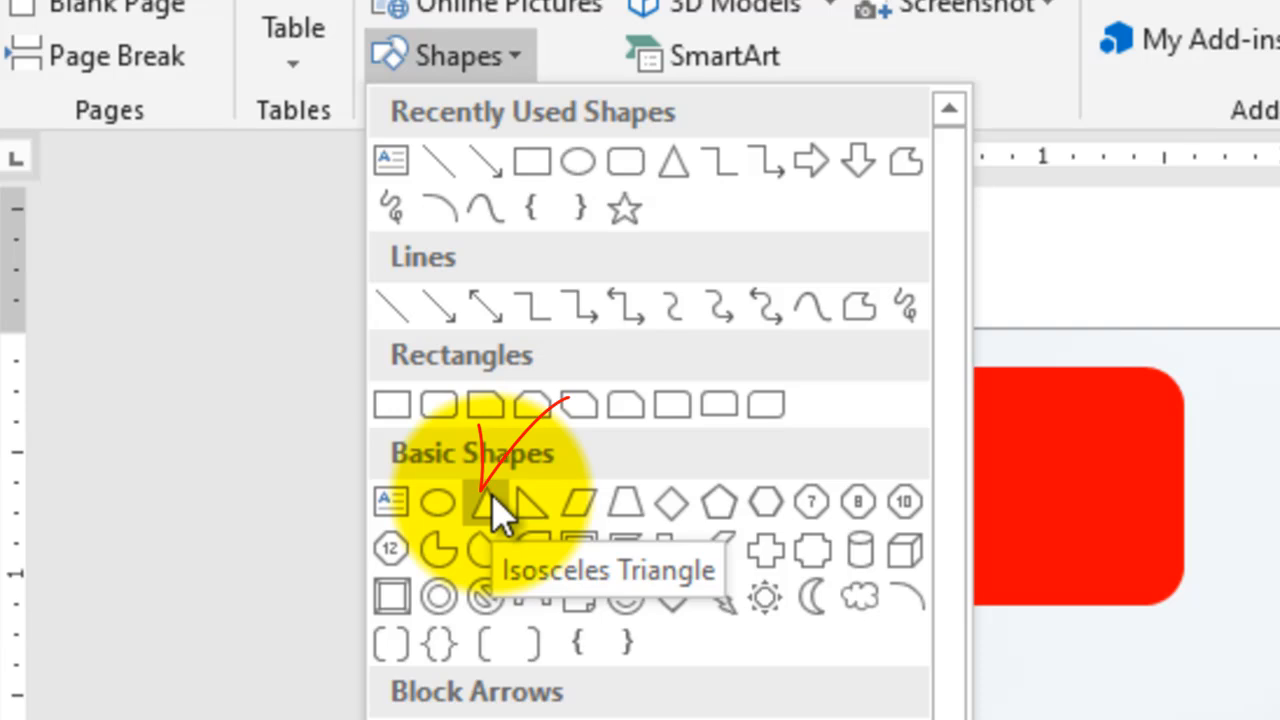
{"action": "left_click", "coordinate": [490, 510]}
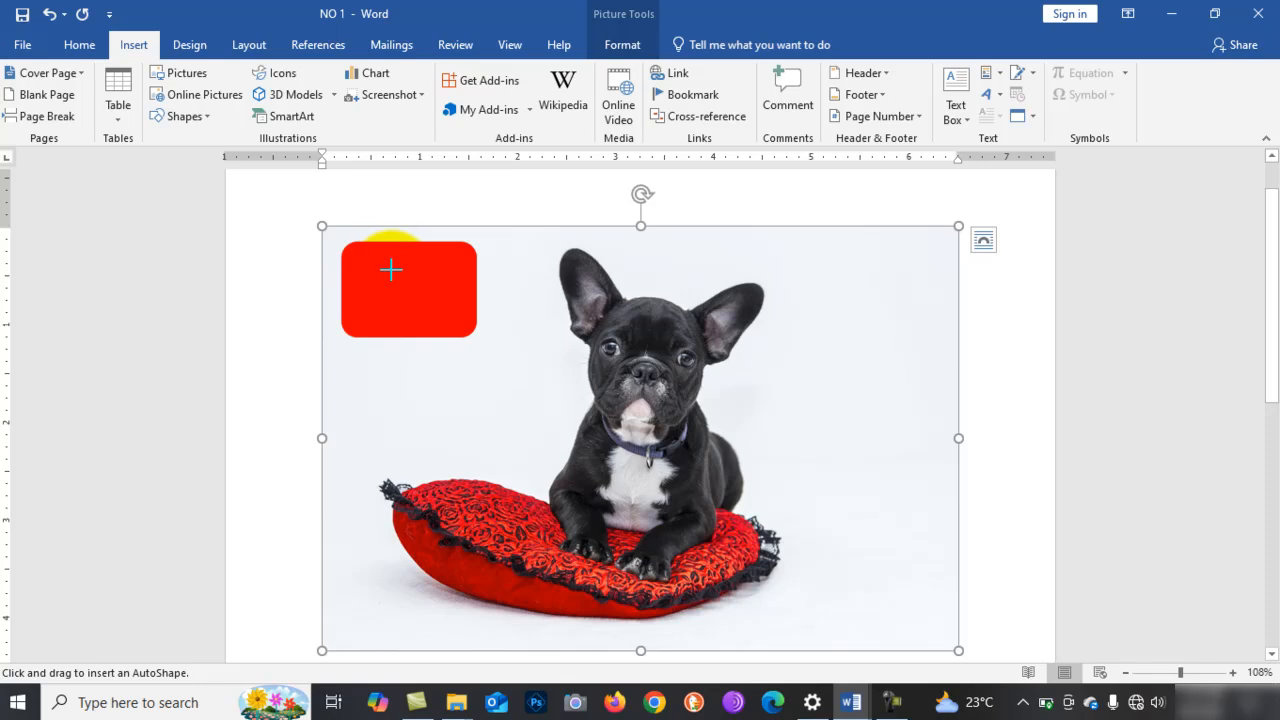
{"action": "left_click_drag", "start_coordinate": [390, 265], "coordinate": [431, 307]}
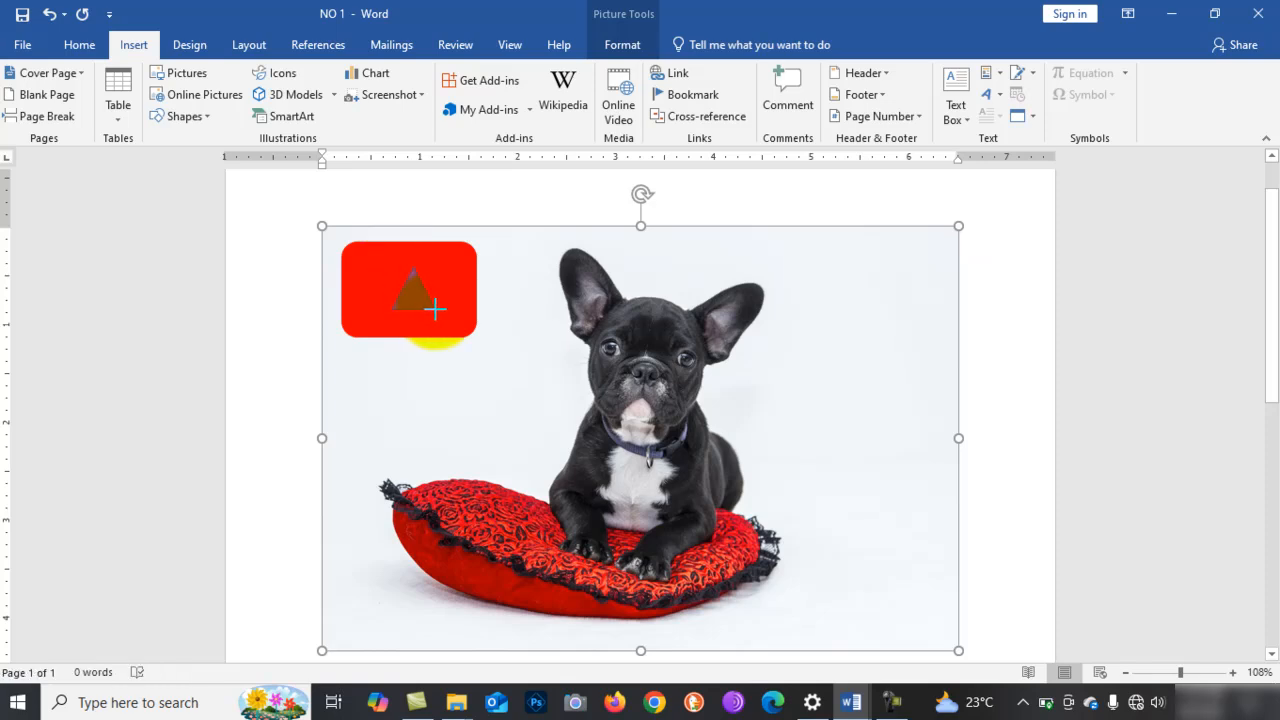
{"action": "left_click_drag", "start_coordinate": [437, 310], "coordinate": [438, 310]}
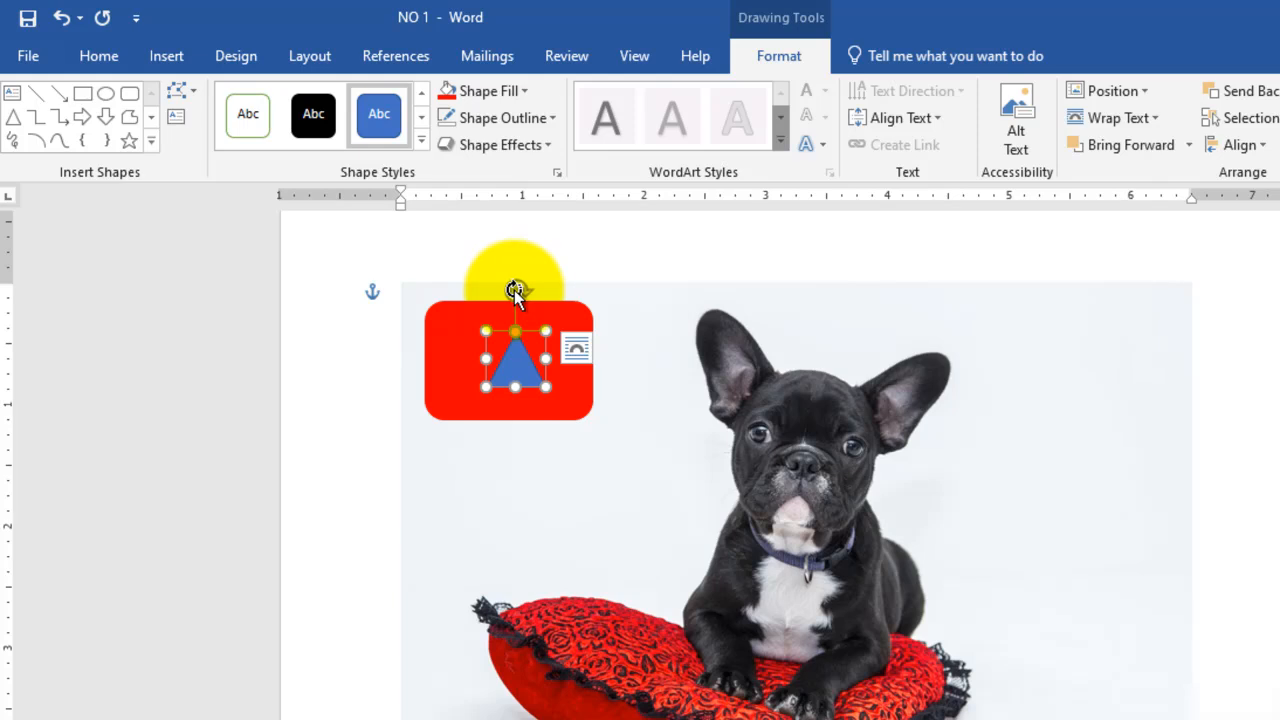
Rotate the triangle a quarter turn clockwise to point right and enlarge it slightly inside the red rectangle
{"action": "left_click_drag", "start_coordinate": [414, 232], "coordinate": [455, 282]}
{"action": "left_click_drag", "start_coordinate": [566, 351], "coordinate": [571, 357]}
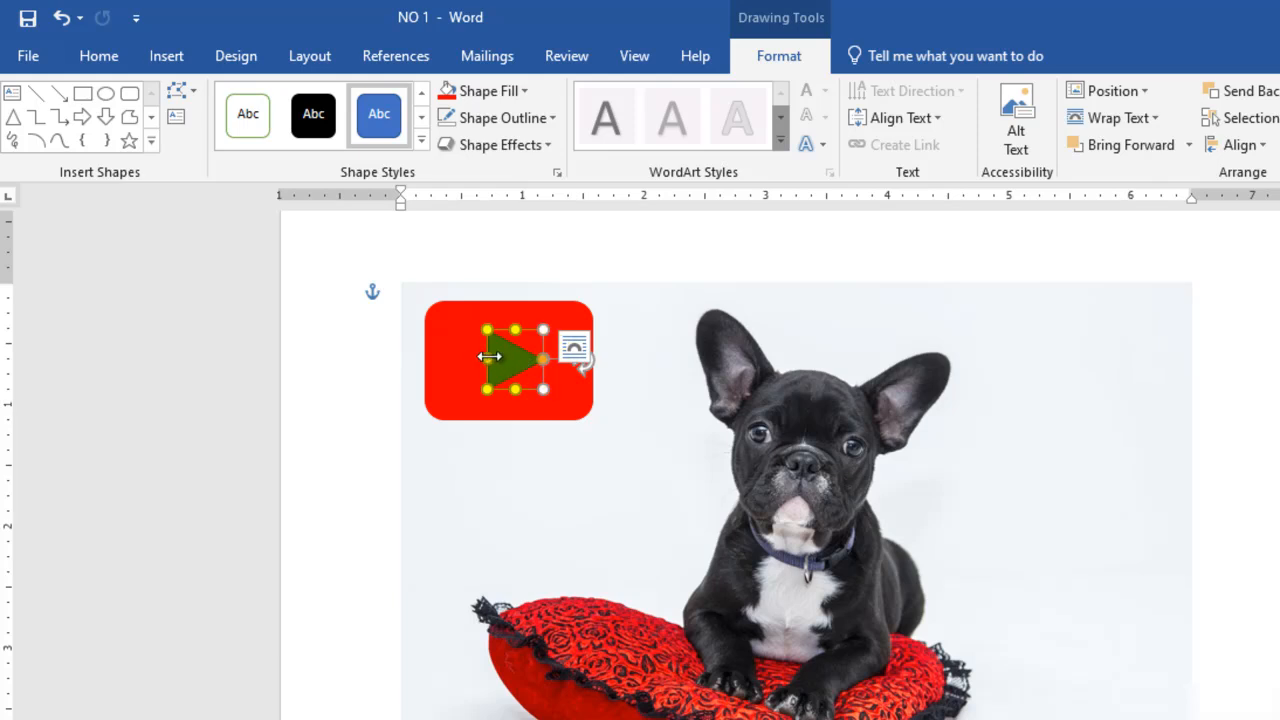
{"action": "left_click_drag", "start_coordinate": [489, 357], "coordinate": [512, 320]}
Narrow the red rounded rectangle slightly from its right edge to balance it around the triangle
{"action": "left_click", "coordinate": [591, 370]}
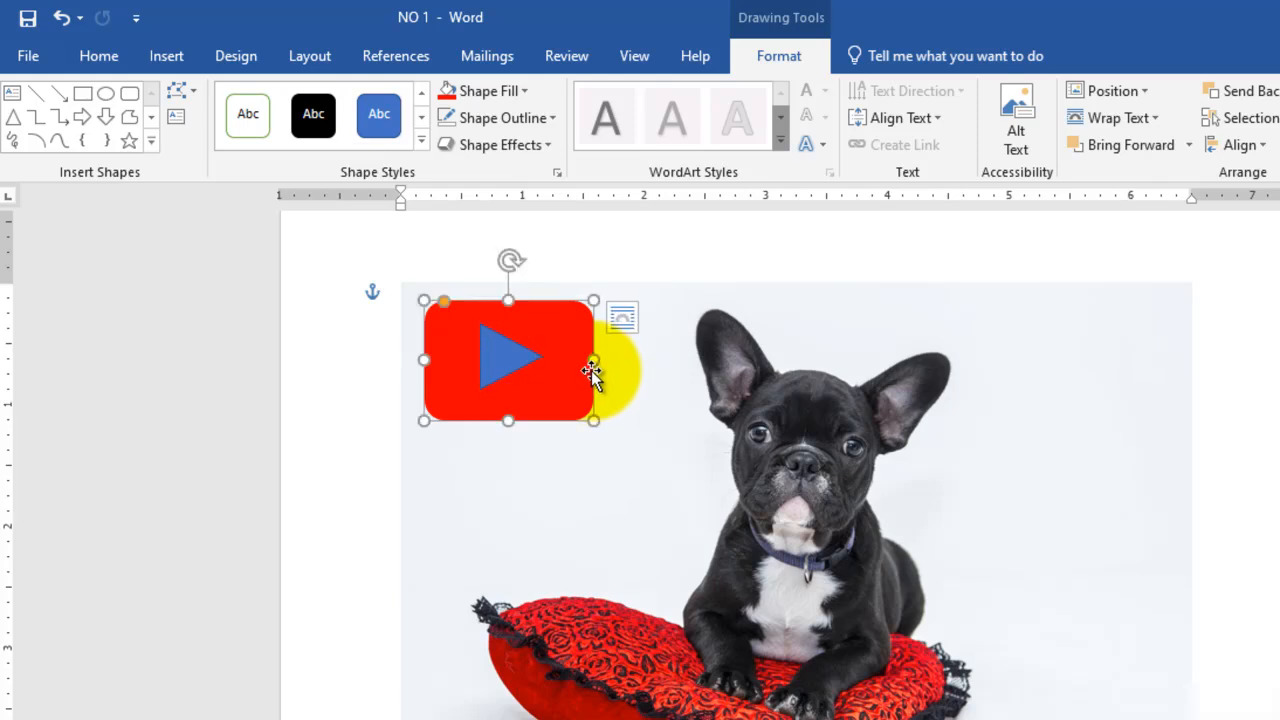
{"action": "left_click_drag", "start_coordinate": [594, 360], "coordinate": [585, 359]}
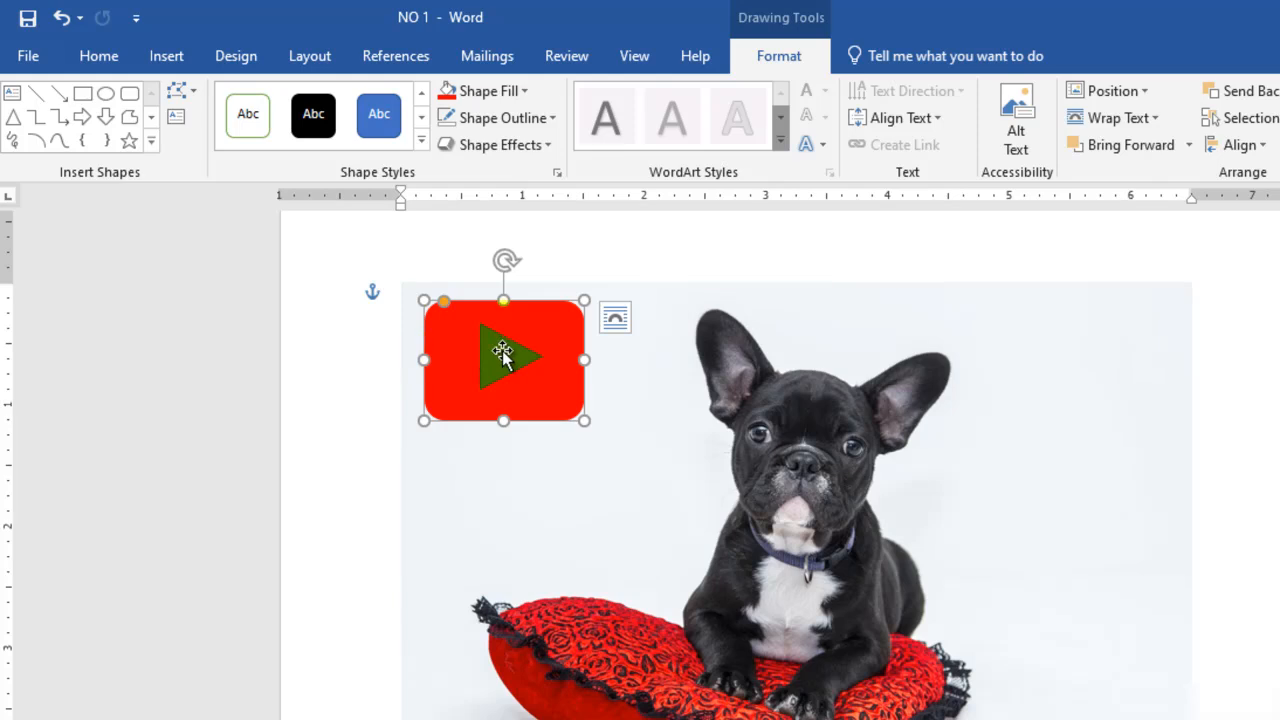
Fill the triangle with white and remove its outline
{"action": "left_click", "coordinate": [507, 351]}
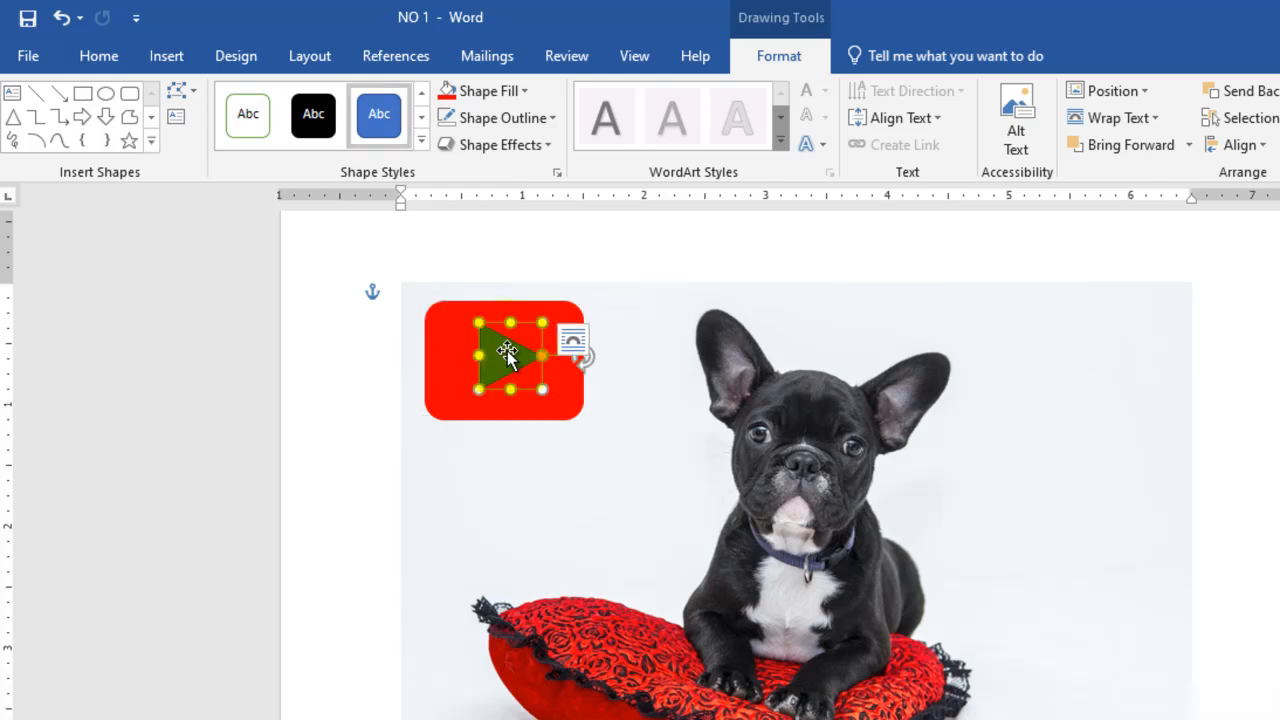
{"action": "right_click", "coordinate": [507, 352]}
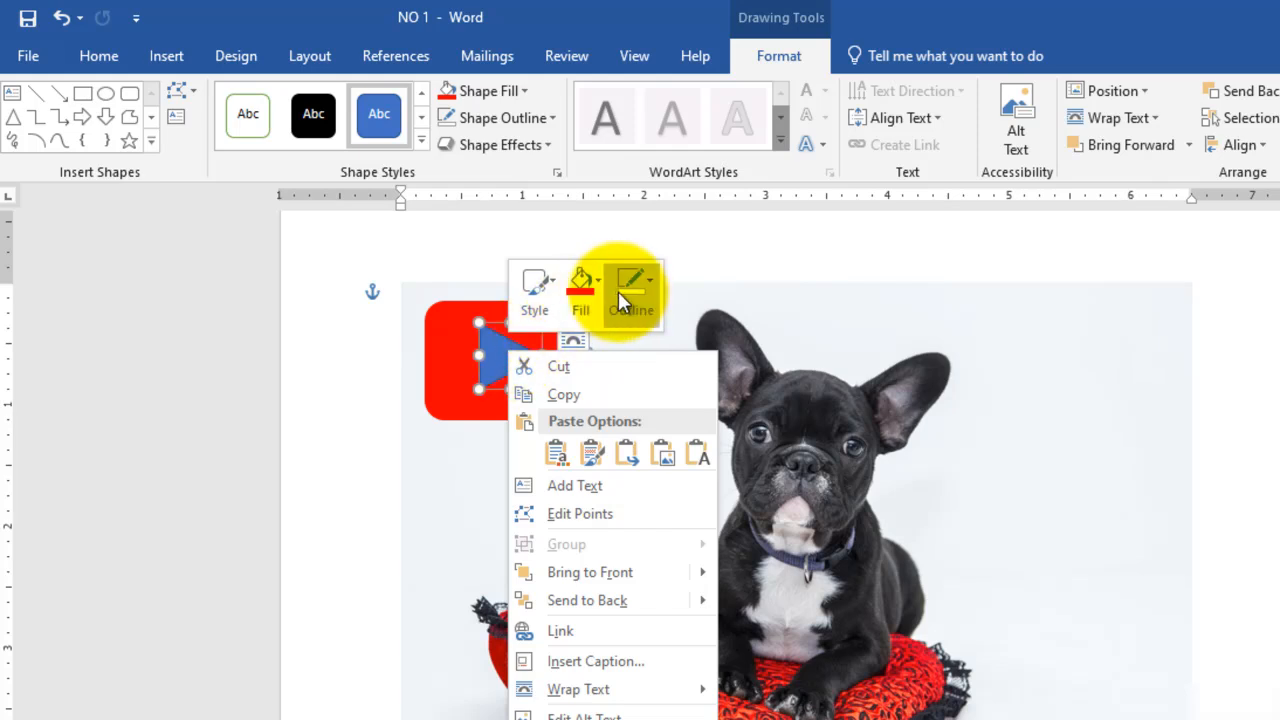
{"action": "left_click", "coordinate": [598, 280]}
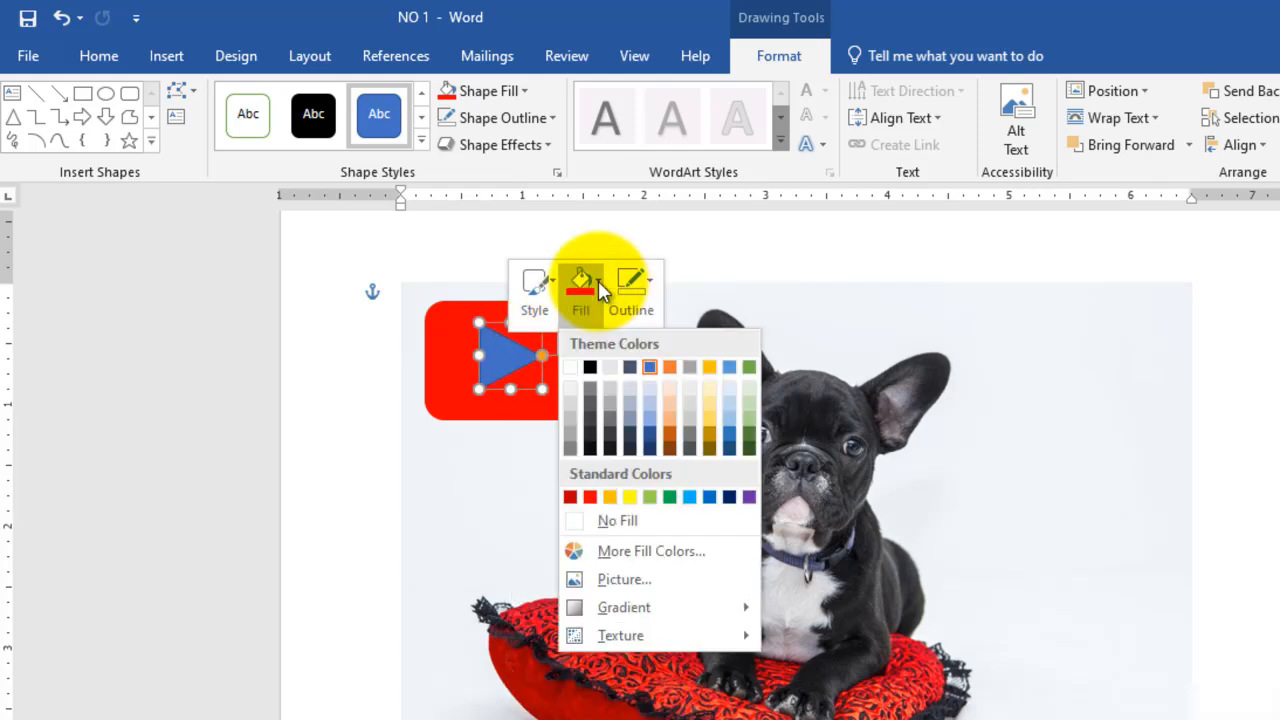
{"action": "left_click", "coordinate": [575, 368]}
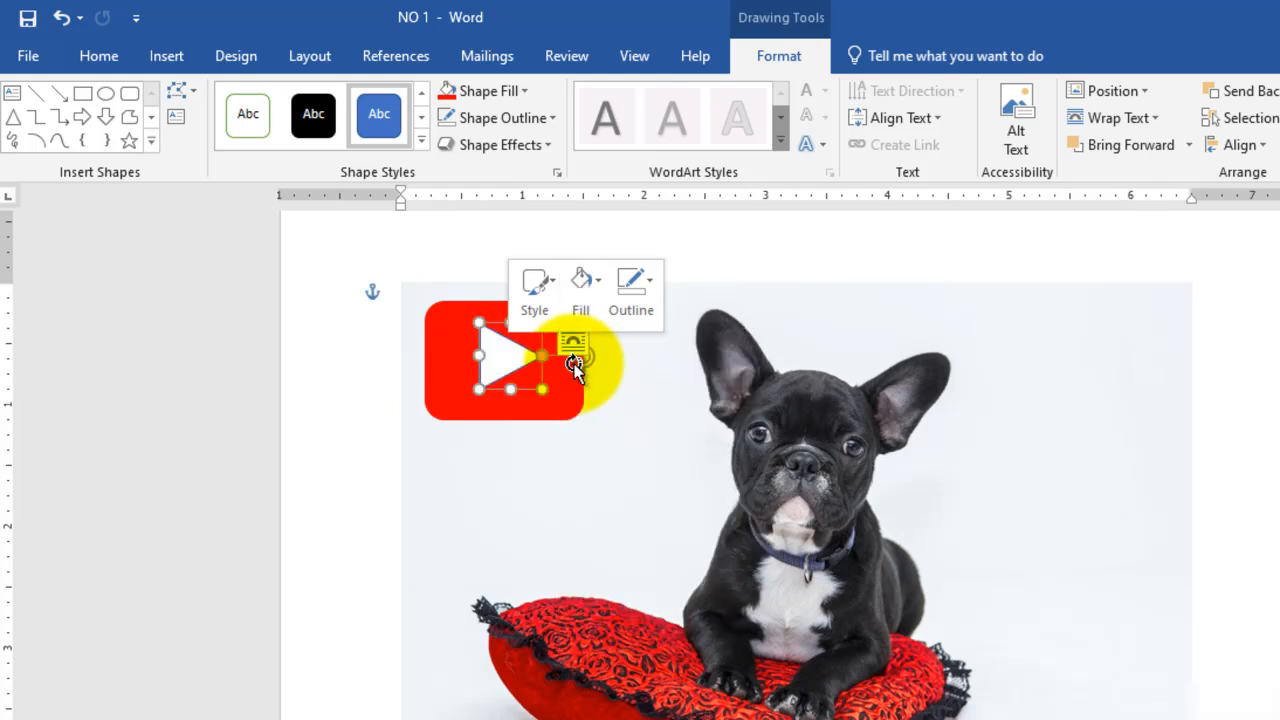
{"action": "left_click", "coordinate": [647, 283]}
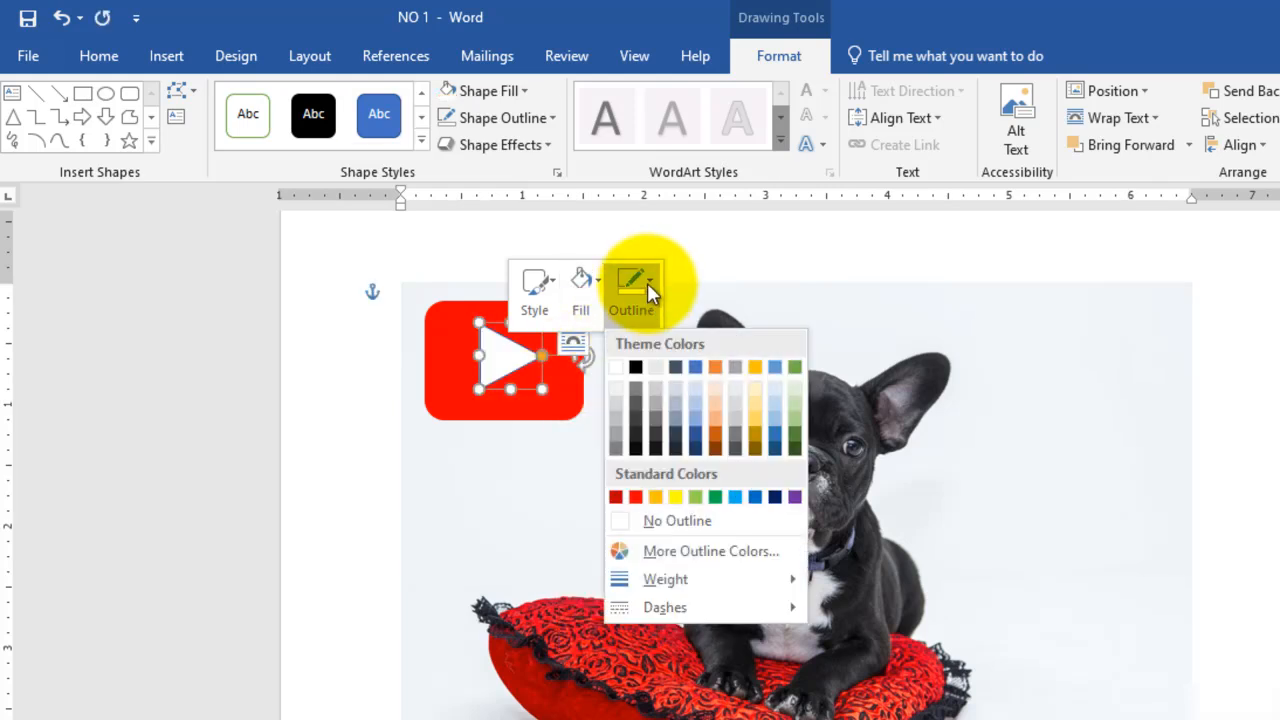
{"action": "left_click", "coordinate": [633, 521]}
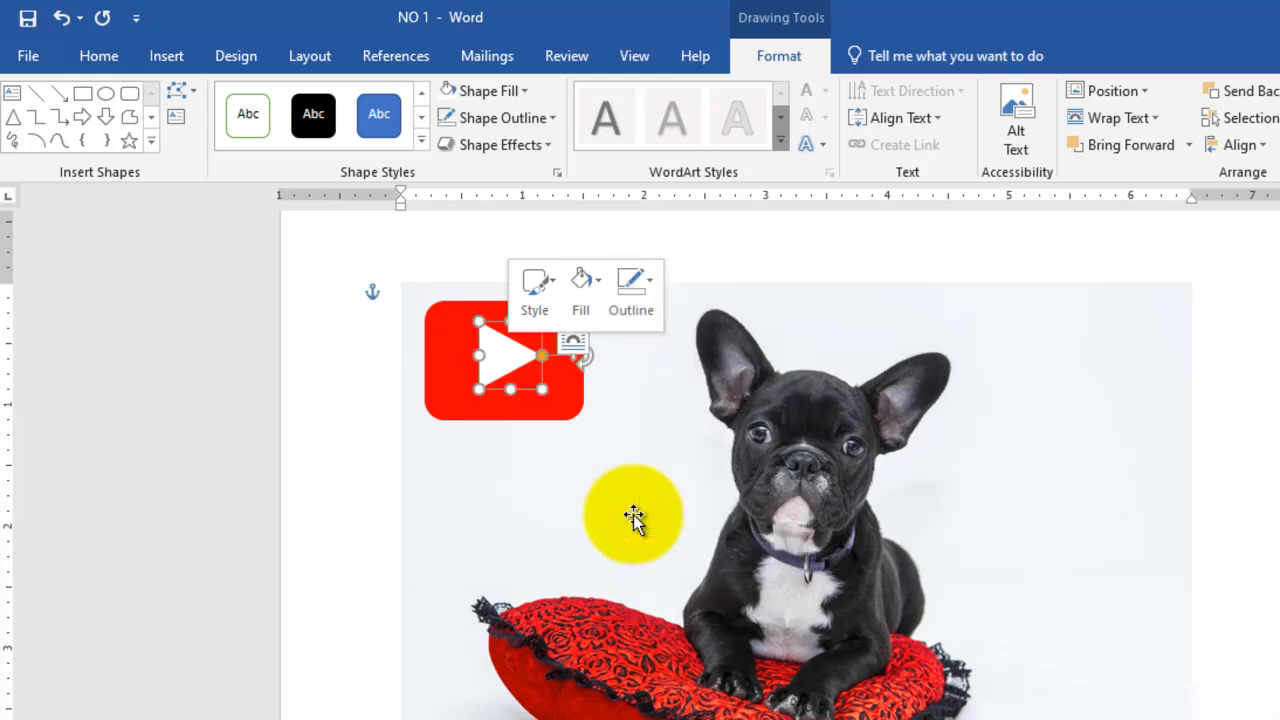
{"action": "left_click", "coordinate": [556, 523]}
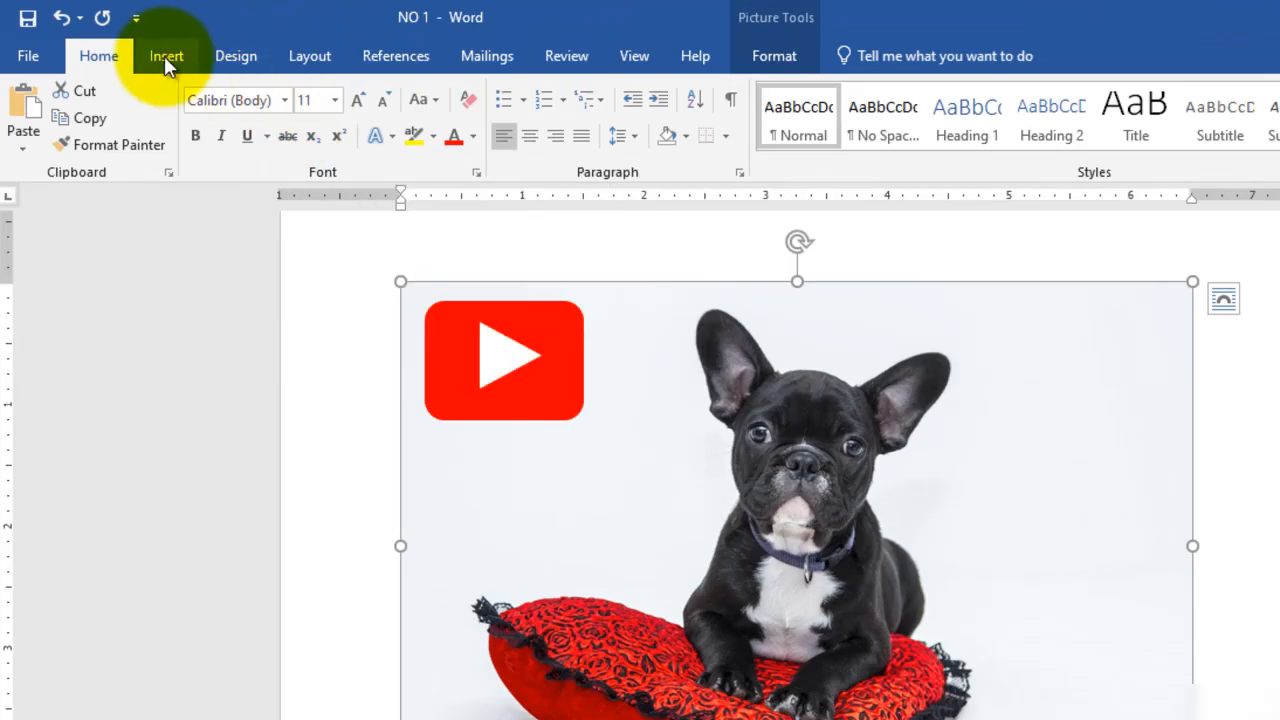
Draw a rounded rectangle about 1.2 inches wide and 1.13 inches high in the dog picture's upper-right corner
{"action": "left_click", "coordinate": [138, 48]}
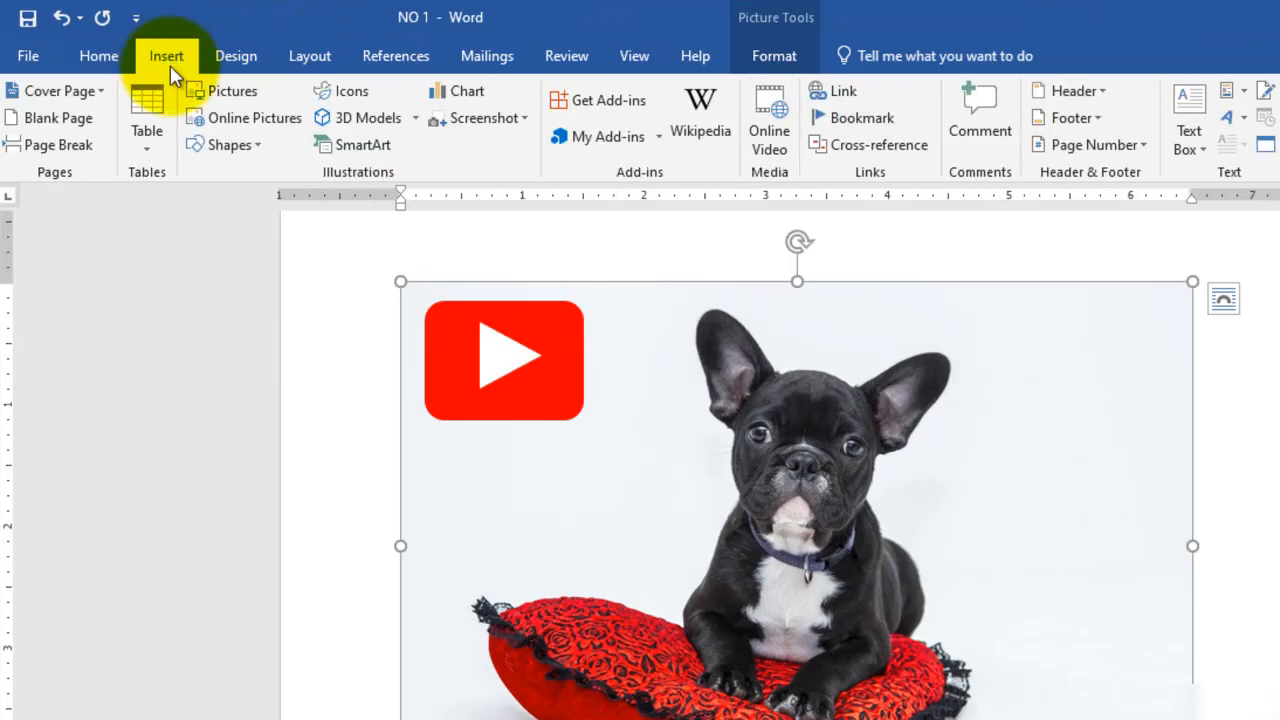
{"action": "left_click", "coordinate": [261, 149]}
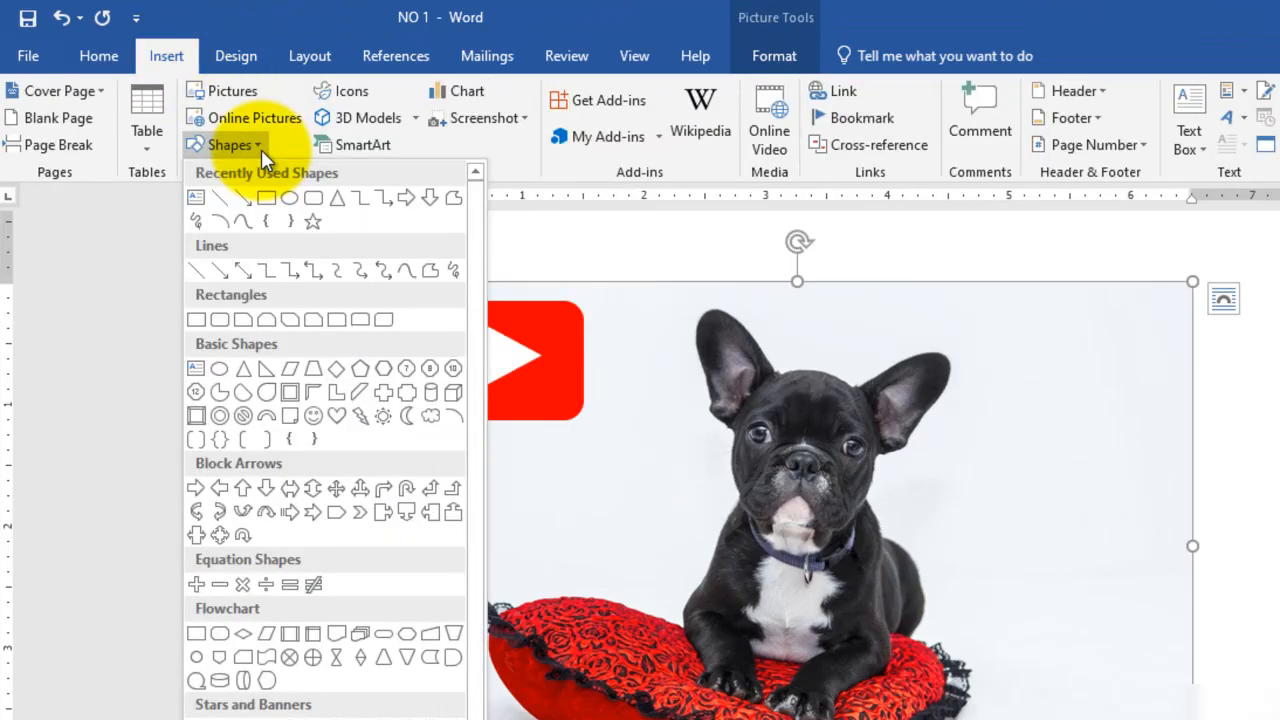
{"action": "left_click", "coordinate": [313, 205]}
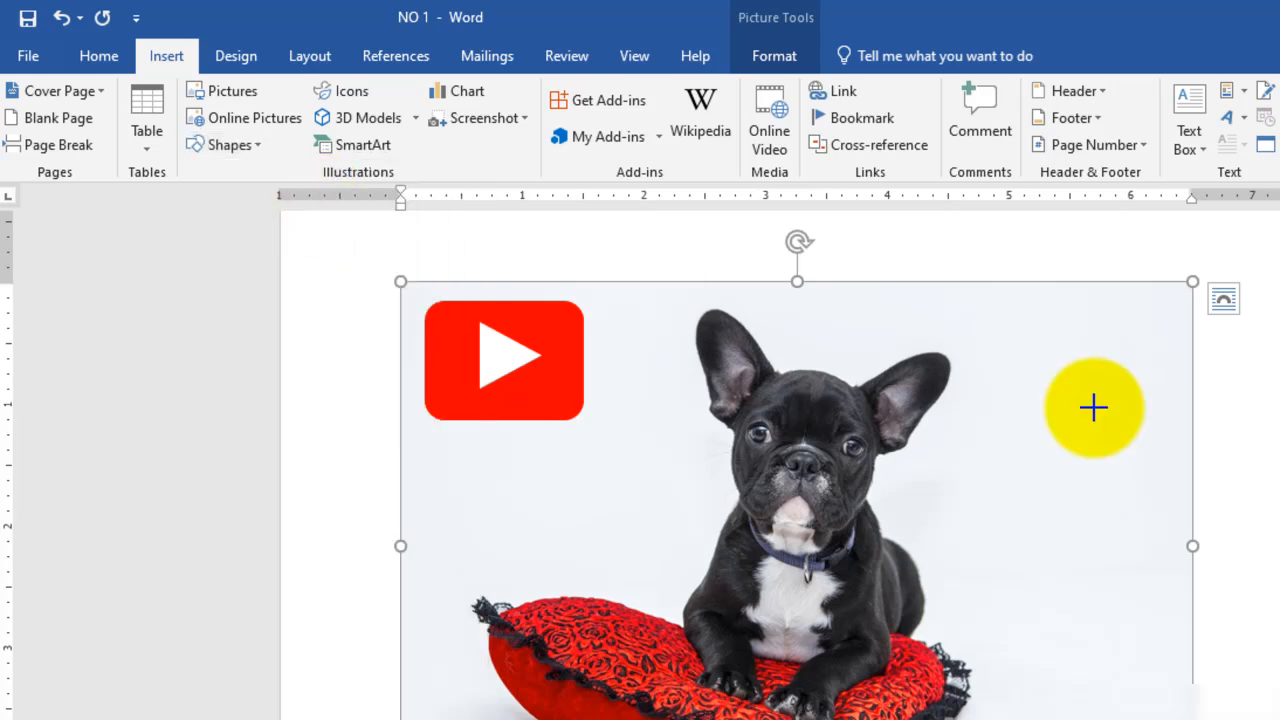
{"action": "left_click_drag", "start_coordinate": [1010, 302], "coordinate": [1178, 420]}
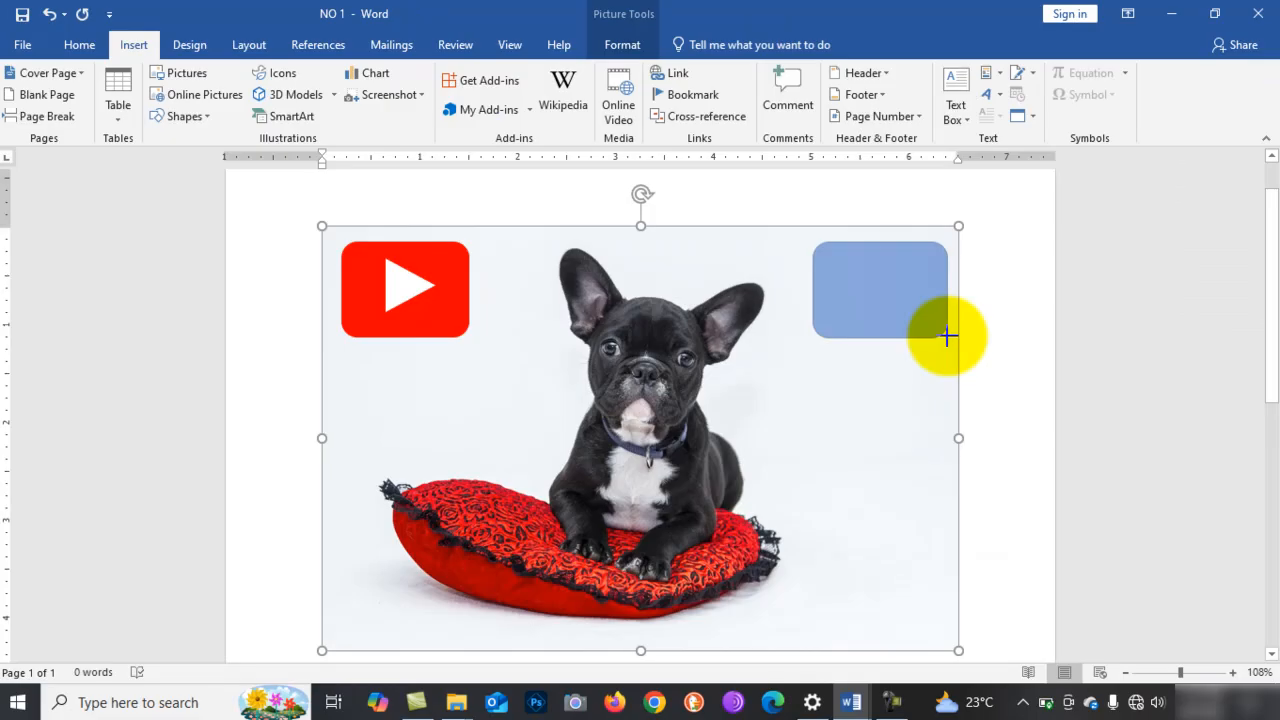
{"action": "mouse_move", "coordinate": [948, 336]}
{"action": "left_mouse_down"}
{"action": "mouse_move", "coordinate": [930, 343]}
{"action": "mouse_move", "coordinate": [937, 353]}
{"action": "left_mouse_up"}
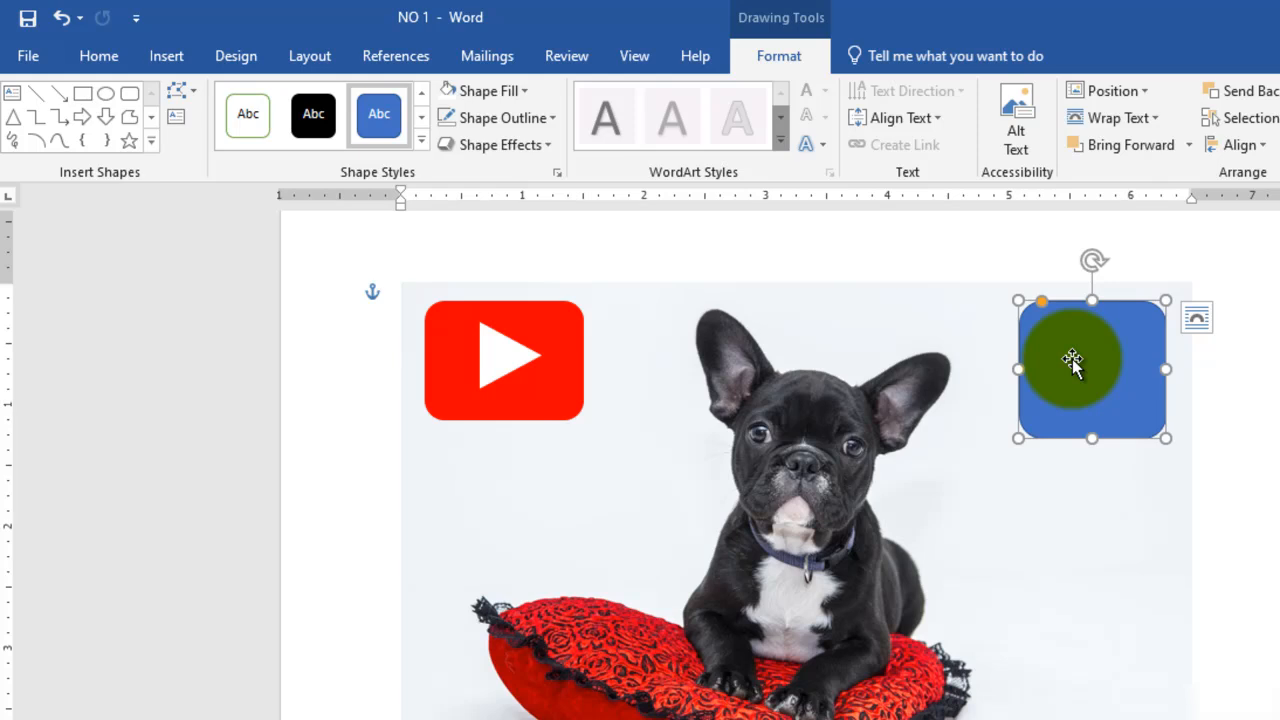
Remove the outline from the blue rounded rectangle
{"action": "right_click", "coordinate": [1073, 361]}
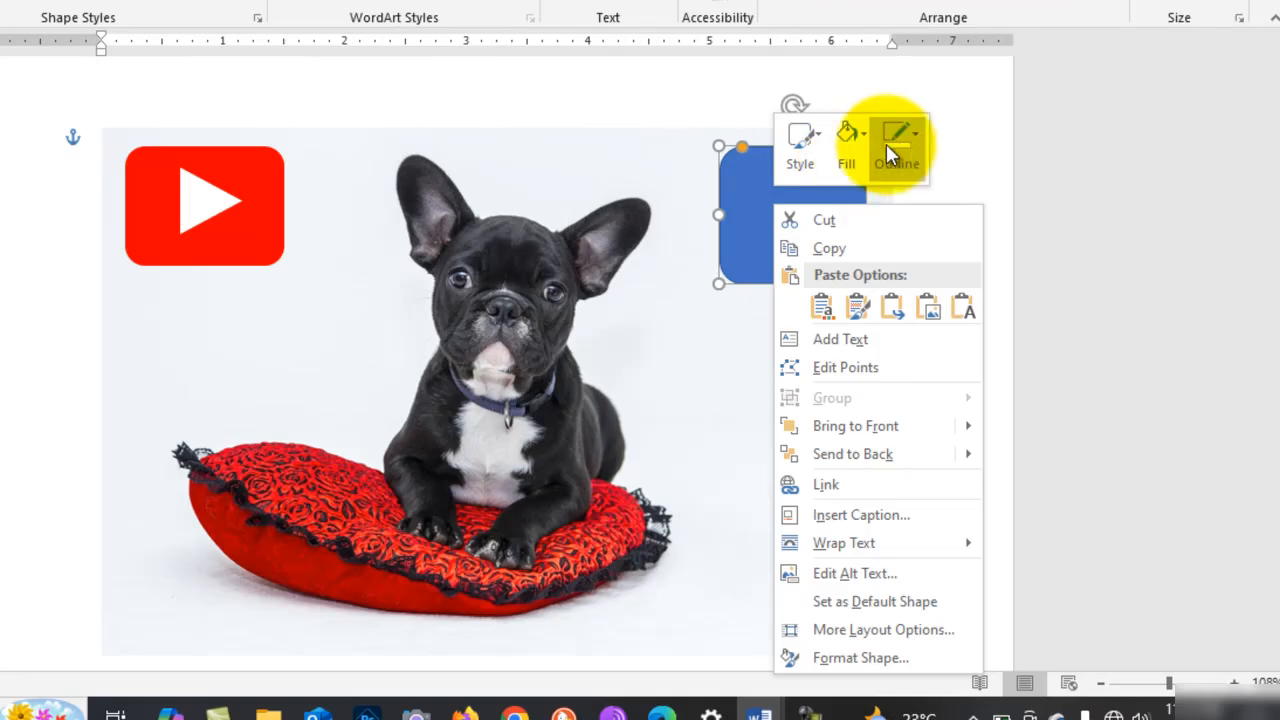
{"action": "left_click", "coordinate": [1208, 297]}
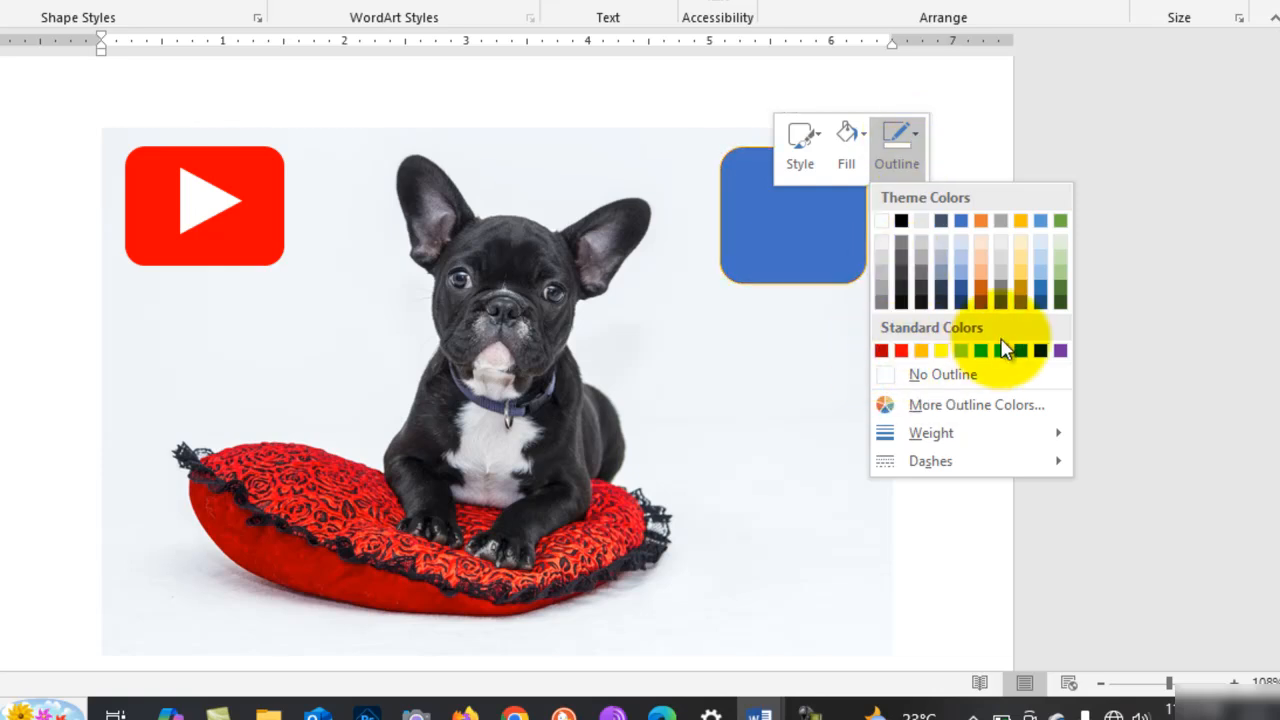
{"action": "left_click", "coordinate": [881, 376]}
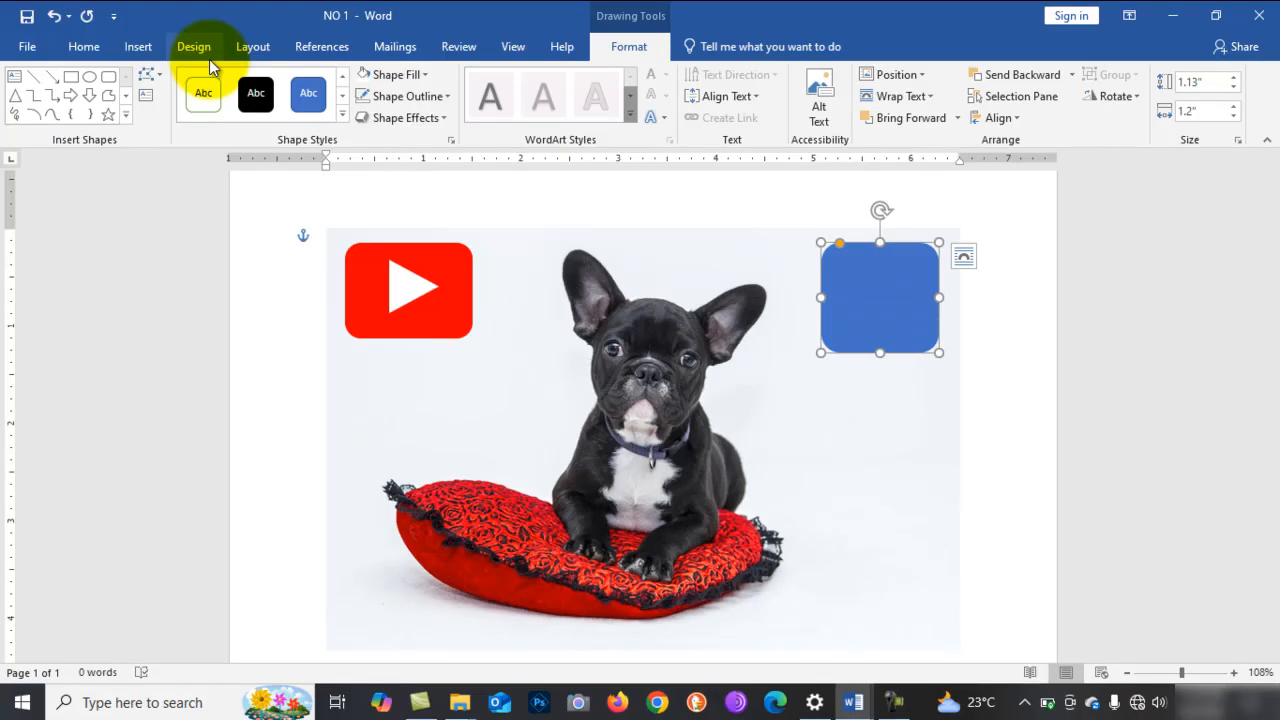
{"action": "left_click", "coordinate": [141, 50]}
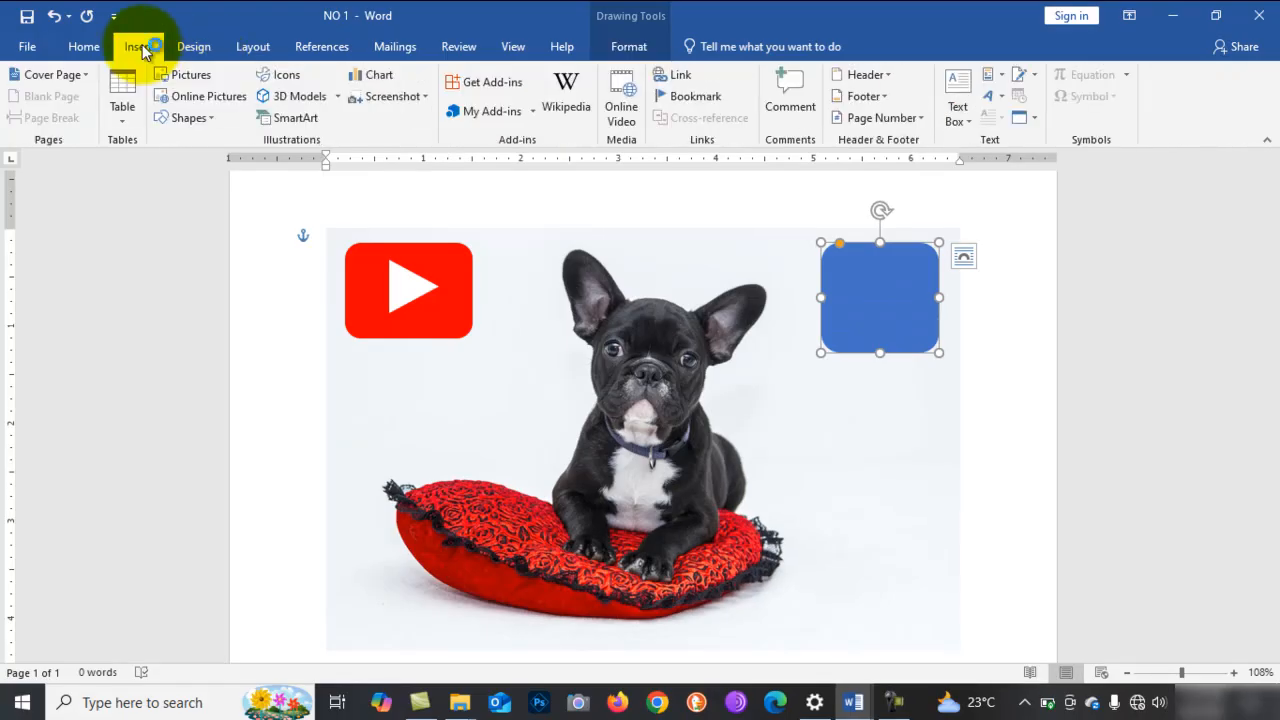
{"action": "left_click", "coordinate": [210, 118]}
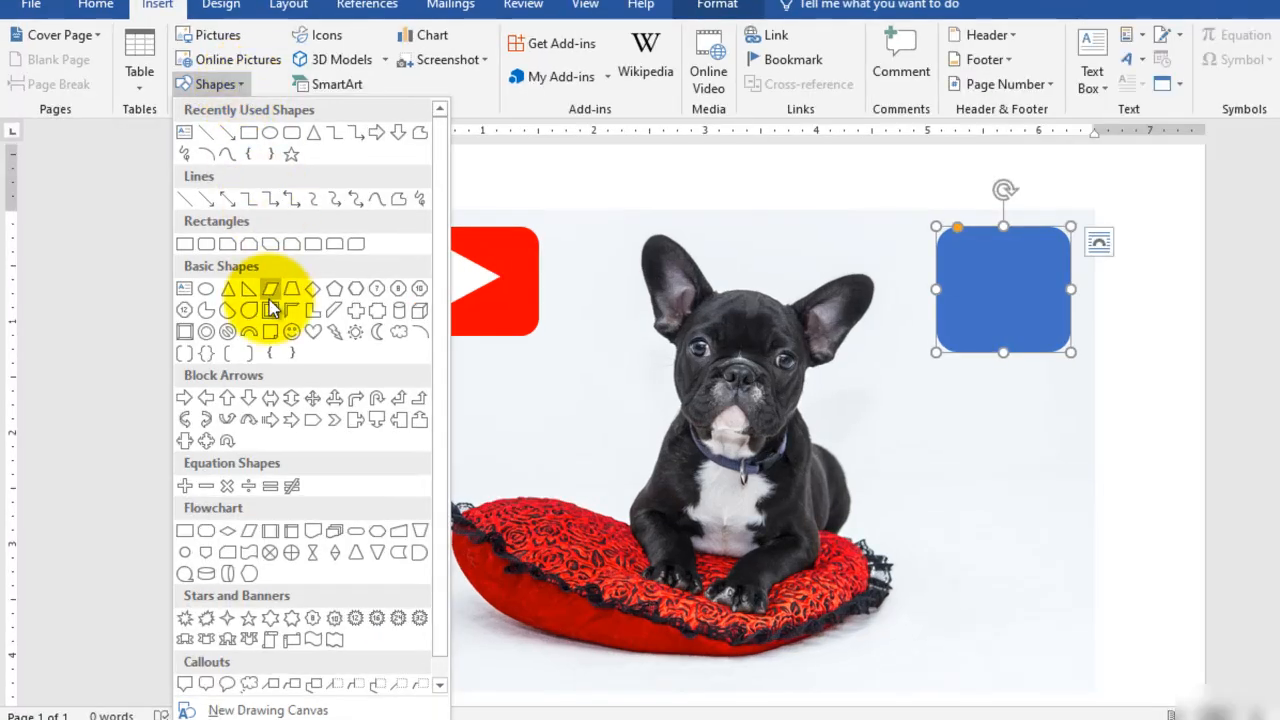
{"action": "scroll", "coordinate": [342, 488], "scroll_direction": "down", "scroll_amount": 1}
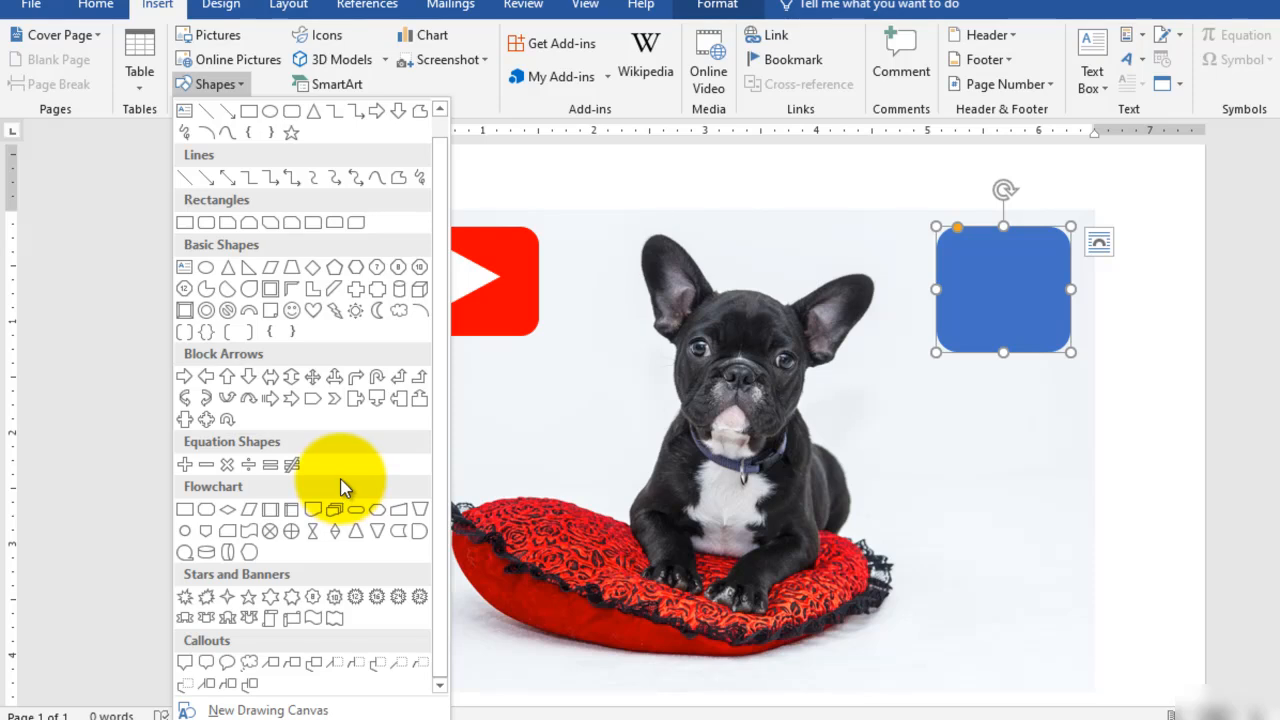
{"action": "left_click", "coordinate": [240, 84]}
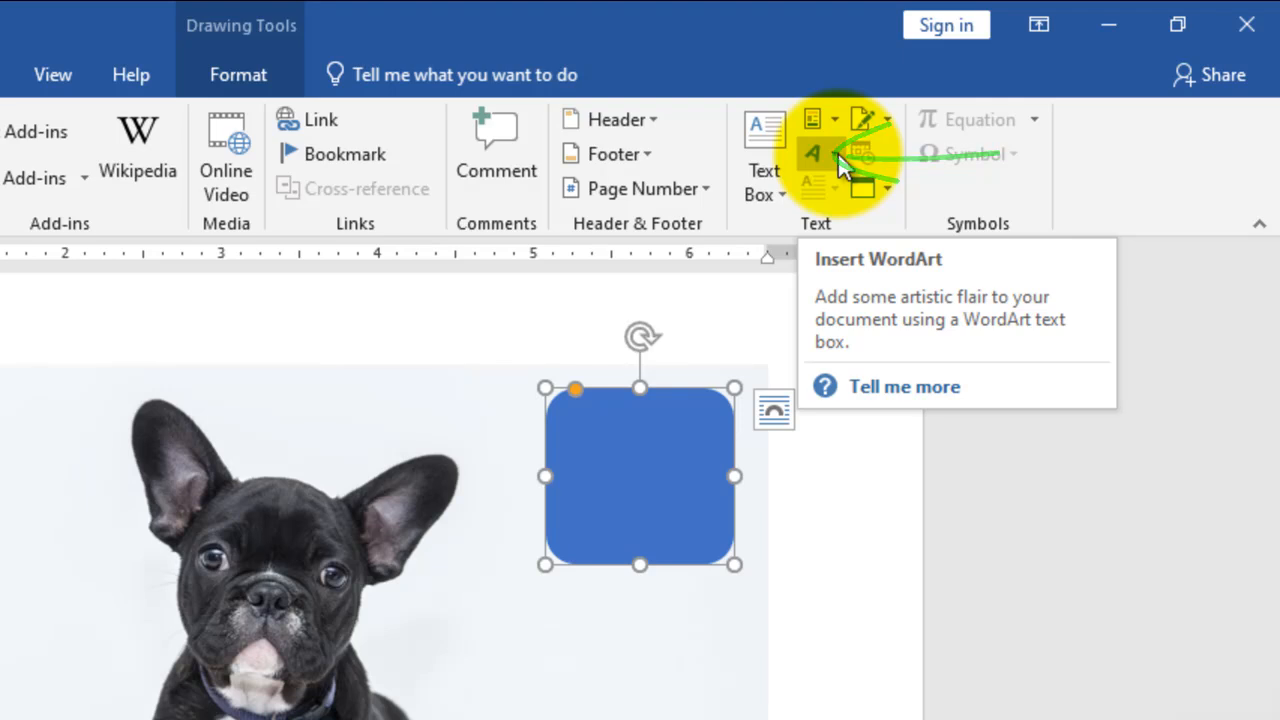
Insert WordArt over the blue rounded rectangle using the fourth style in the second row, with the text "f"
{"action": "left_click", "coordinate": [838, 153]}
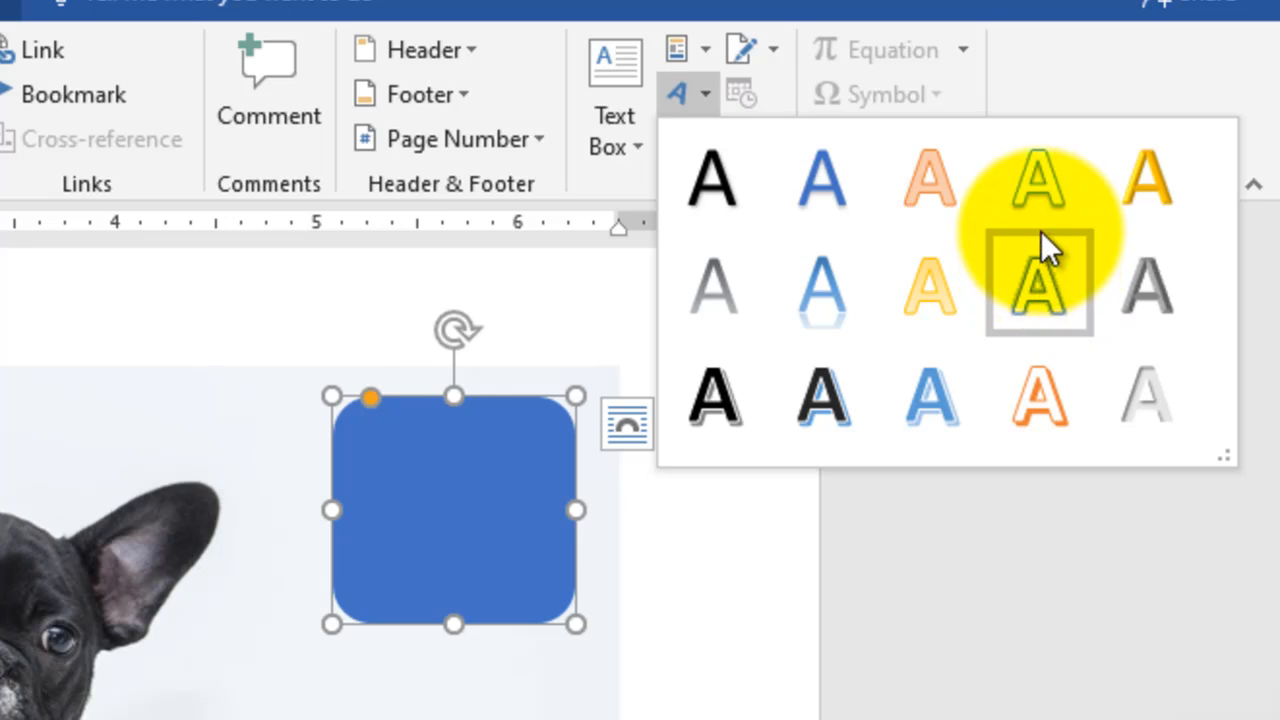
{"action": "left_click", "coordinate": [1040, 249]}
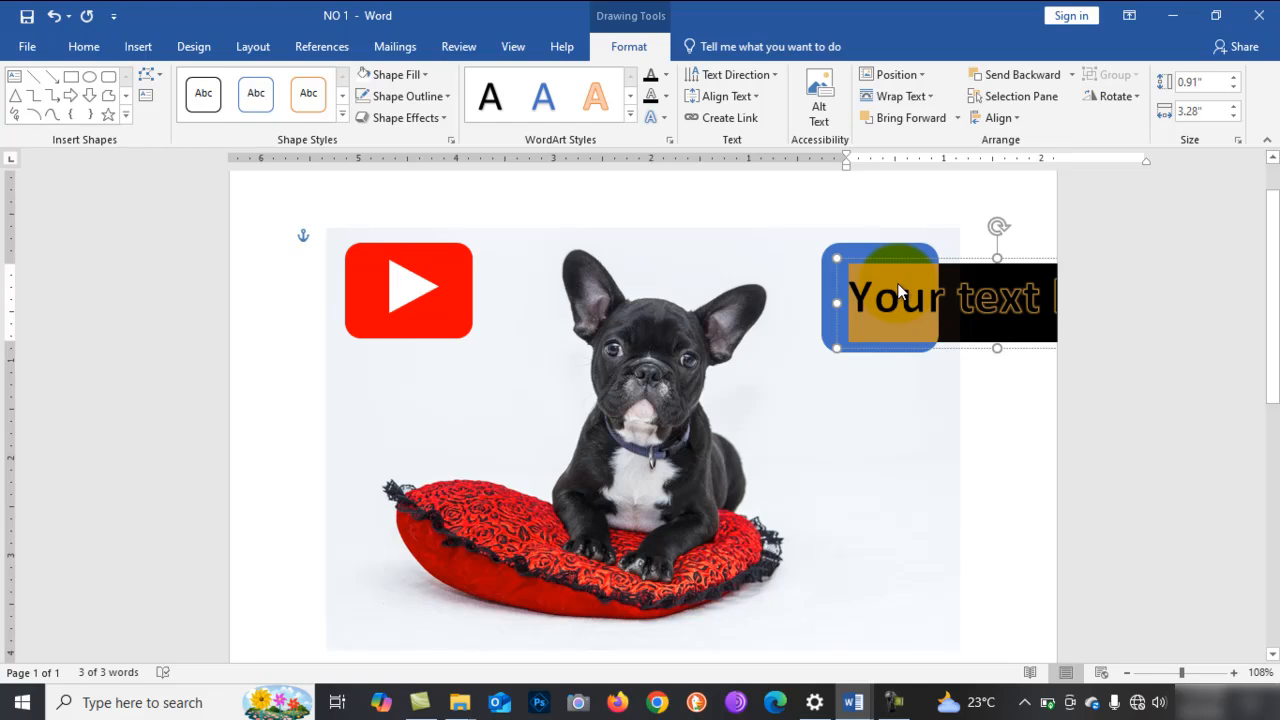
{"action": "type", "text": "f"}
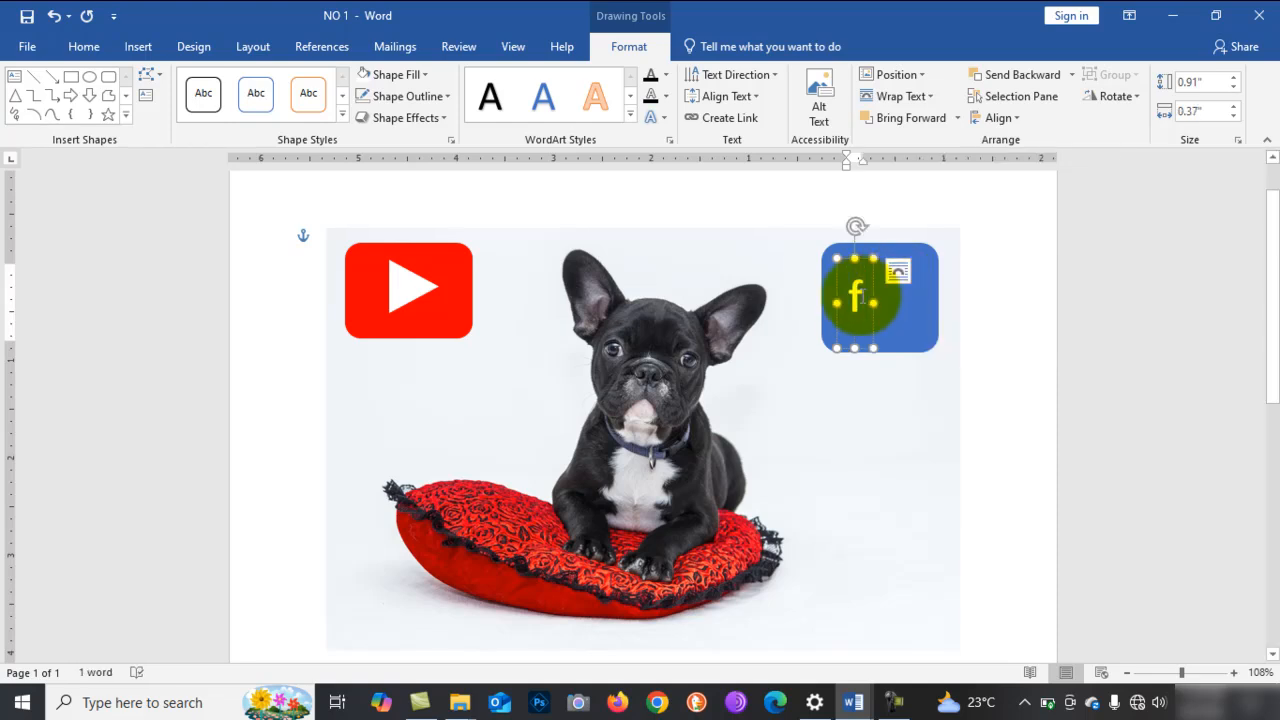